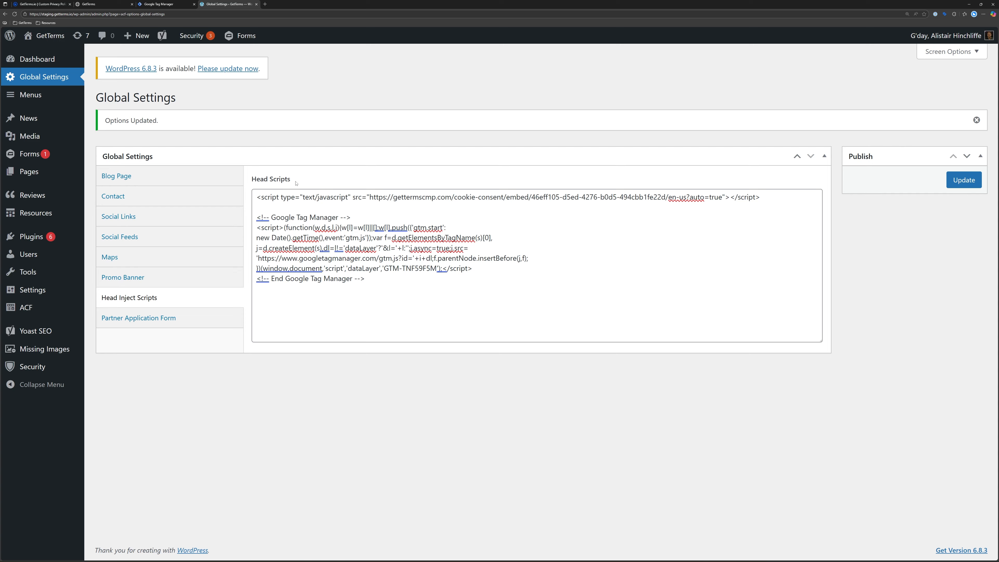
Check the order of the GetTerms embed script and the Google Tag Manager snippet in the site's head scripts.
left_click_drag(256, 202, 791, 192)
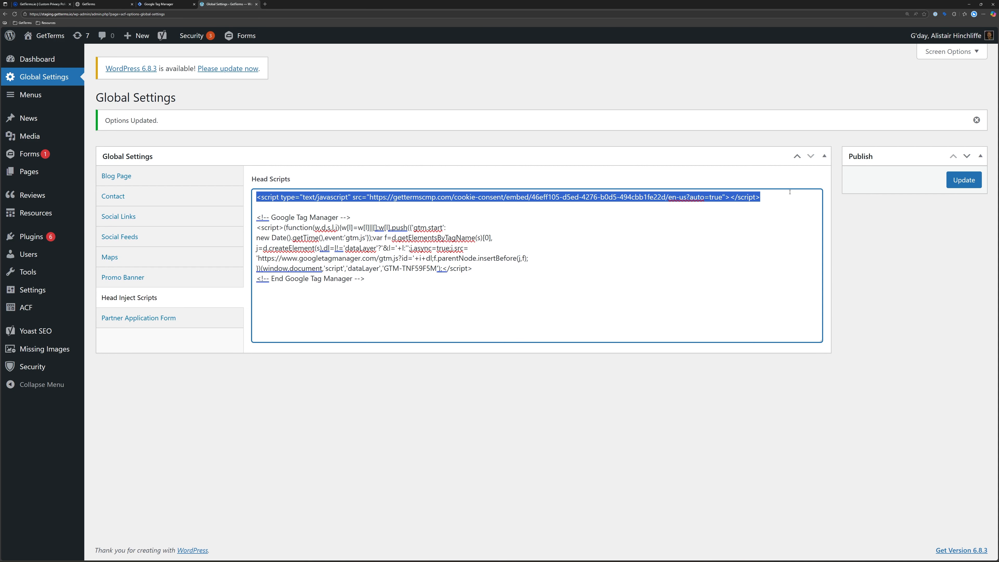
left_click_drag(256, 217, 406, 286)
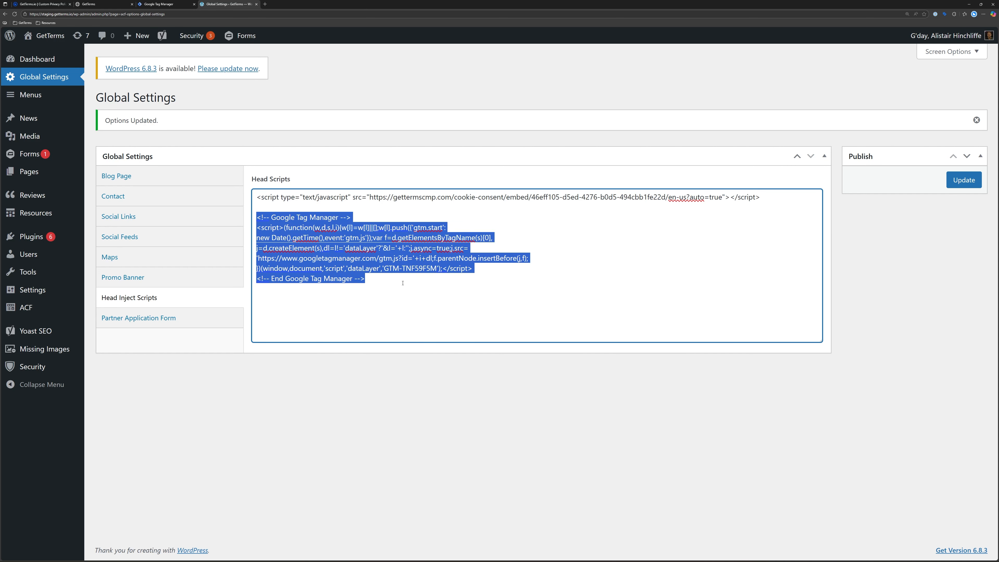
left_click(412, 197)
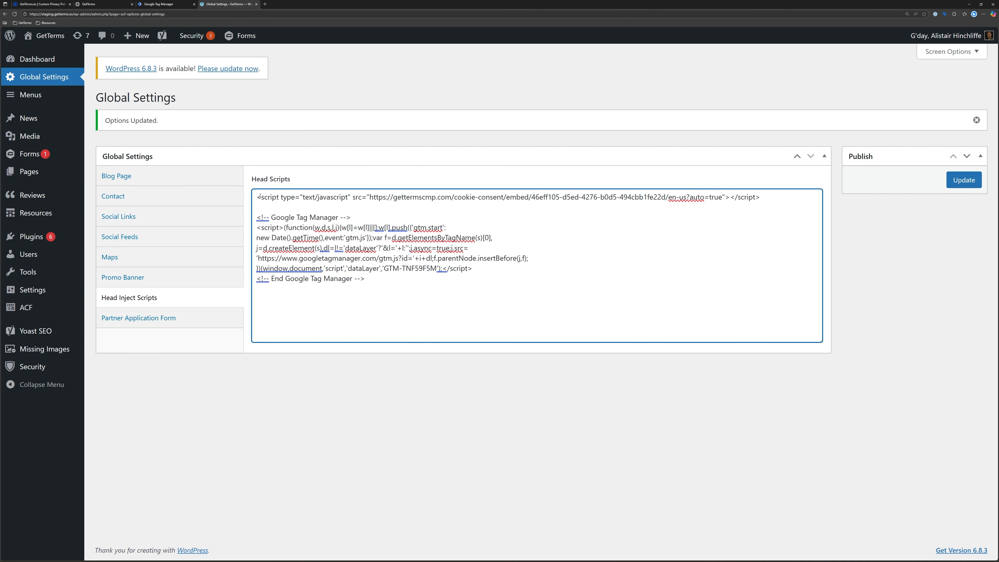
Switch to GetTerms and view the consent banner's embed code on its Installation page.
left_click(121, 4)
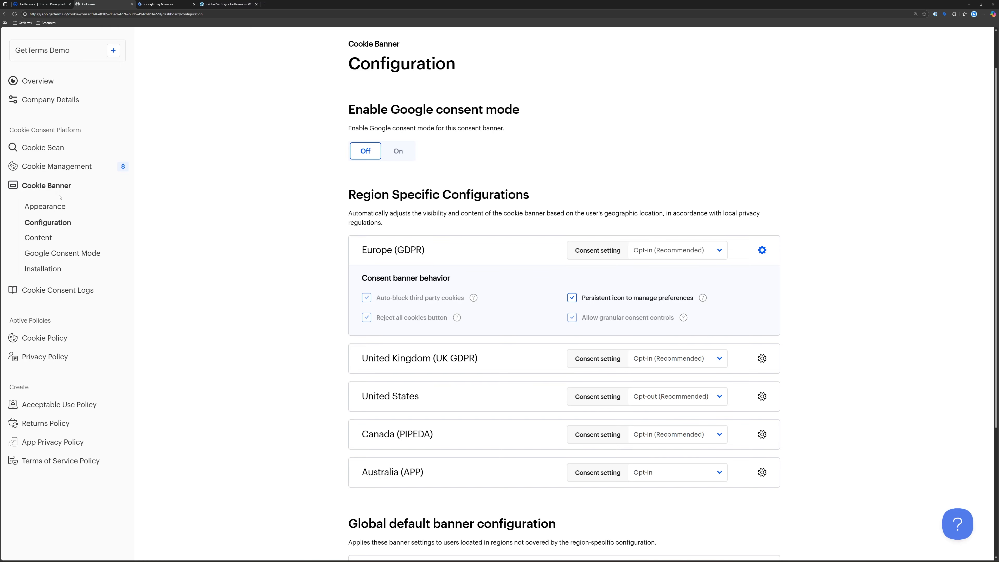
left_click(34, 271)
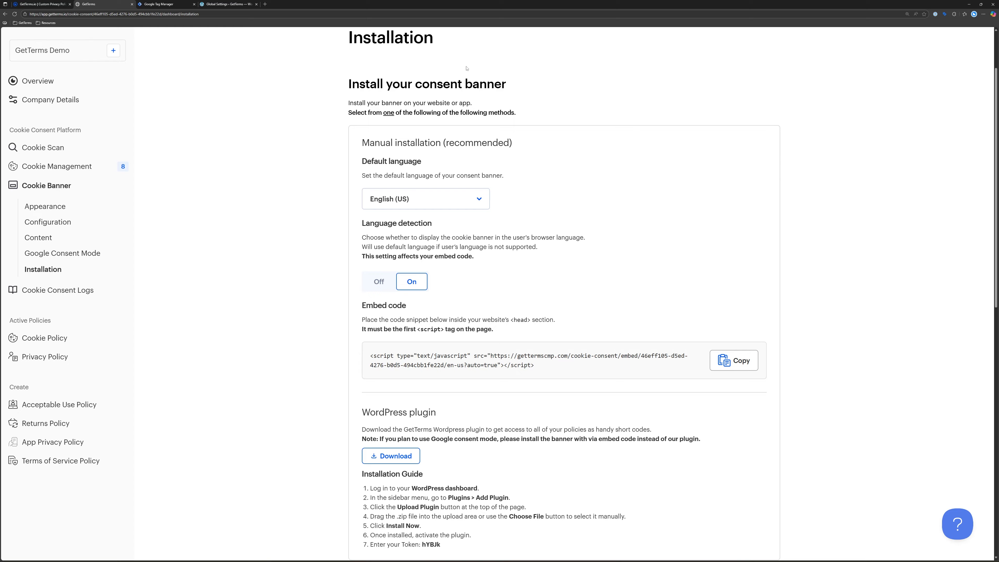
Turn on Google consent mode for the cookie banner and open the banner's Configuration page.
left_click(53, 254)
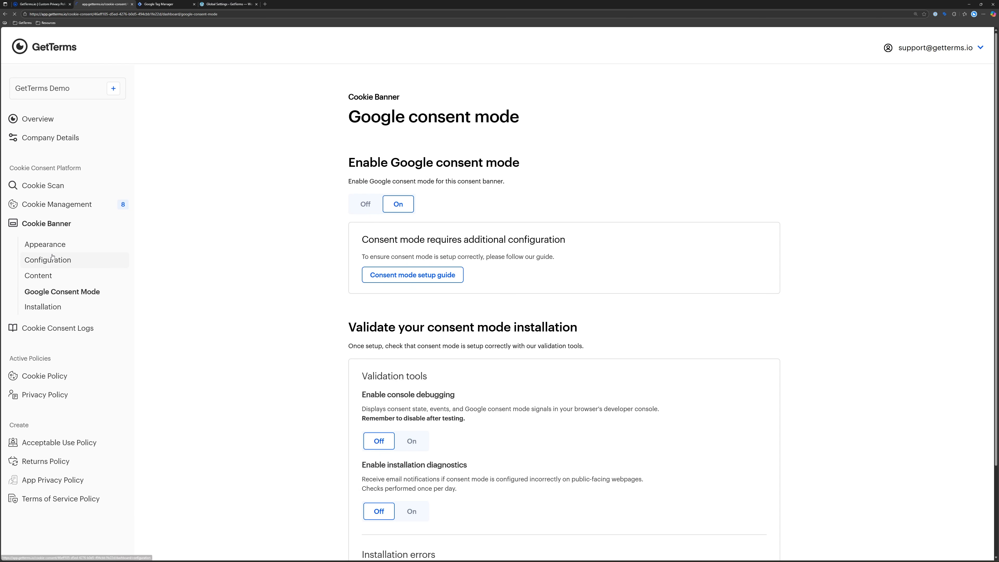
scroll(385, 210, "down", 1)
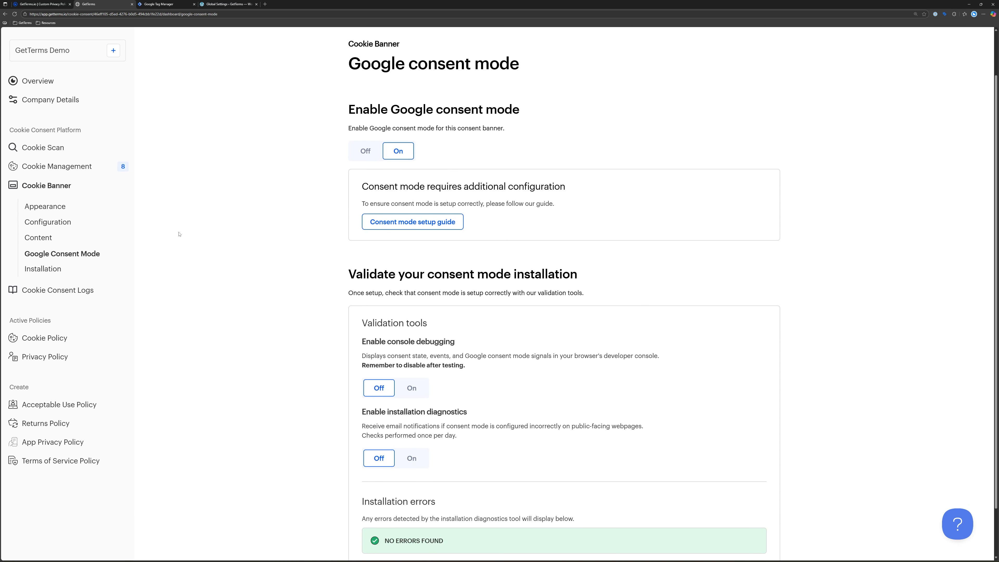
left_click(70, 223)
scroll(396, 177, "down", 1)
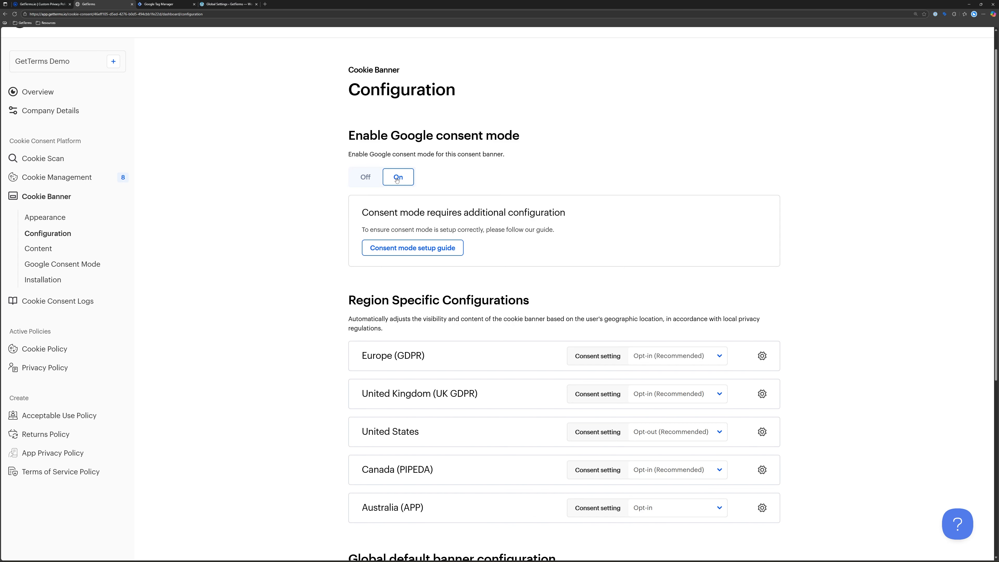
Expand the Europe (GDPR) banner settings, set the consent setting to Custom, and save the configuration.
scroll(408, 223, "down", 2)
left_click(761, 278)
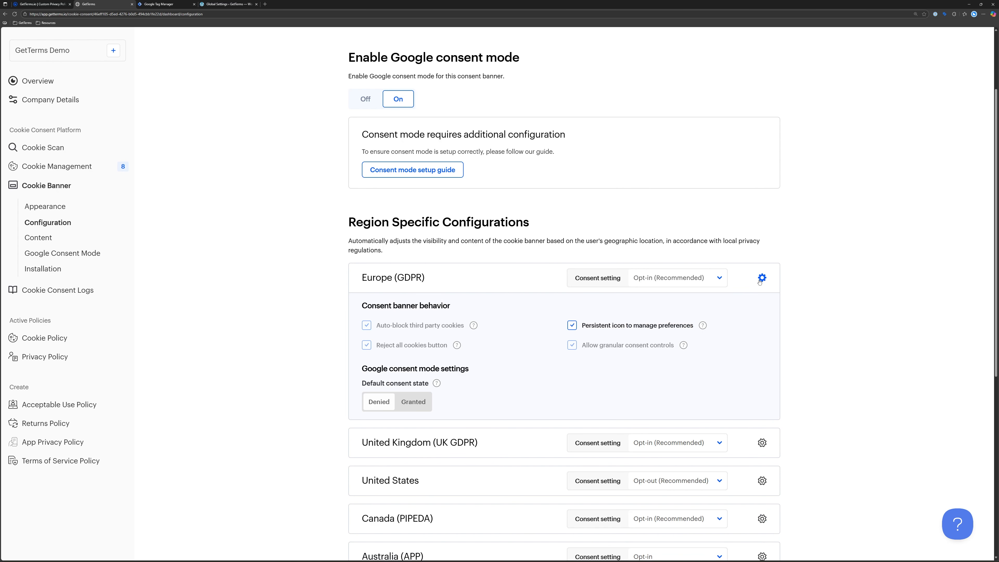
scroll(500, 377, "down", 1)
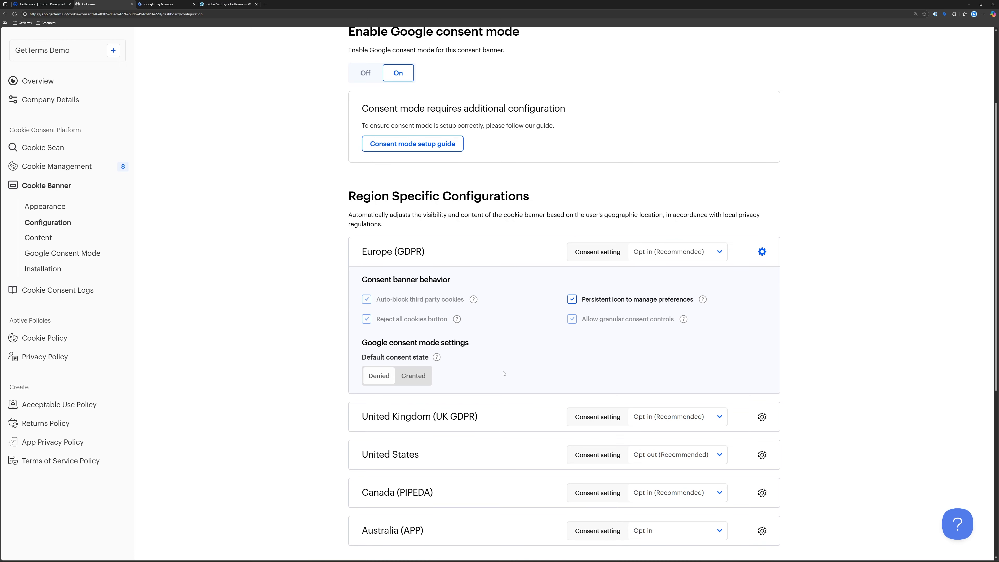
scroll(497, 373, "down", 2)
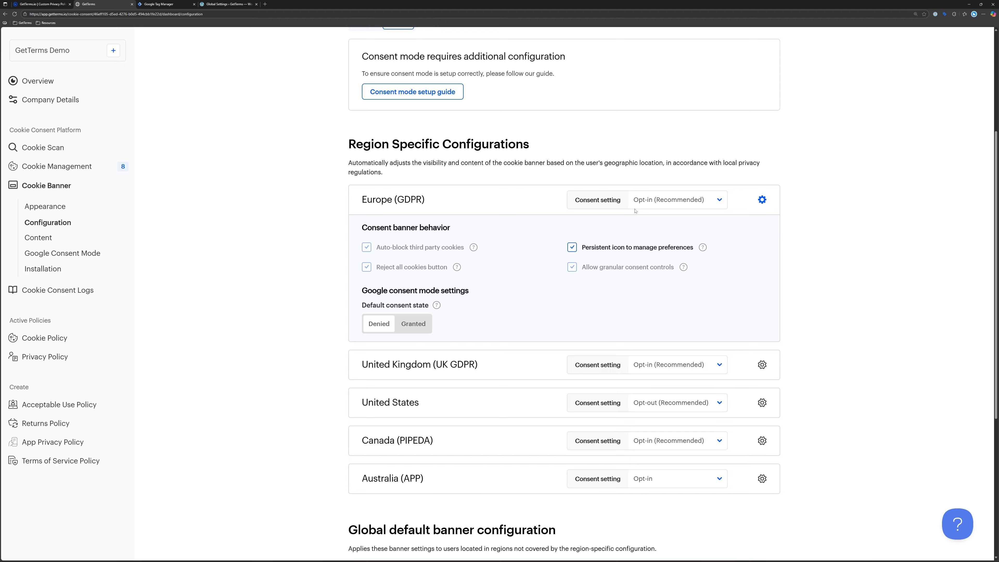
left_click(720, 202)
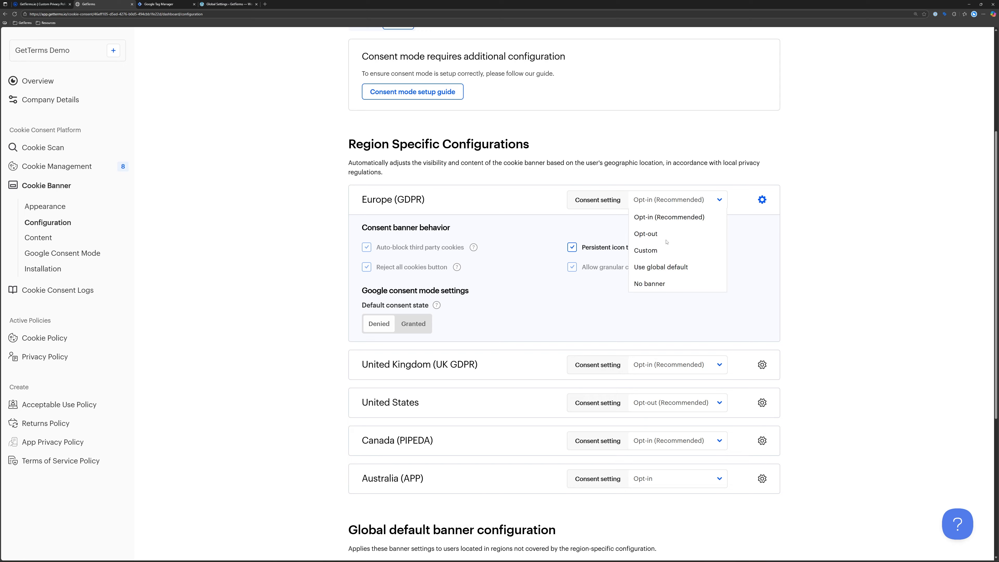
left_click(647, 250)
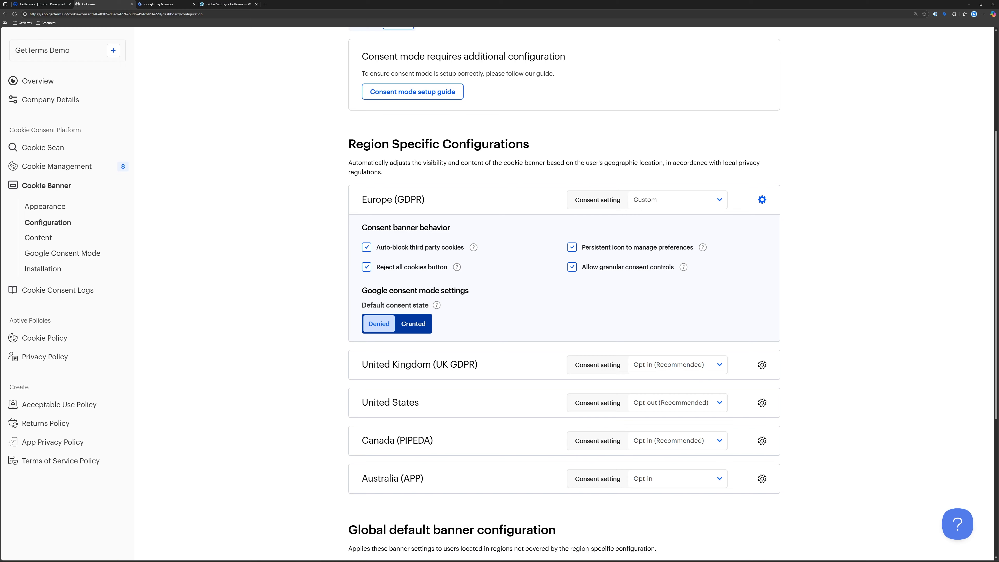
scroll(564, 295, "down", 6)
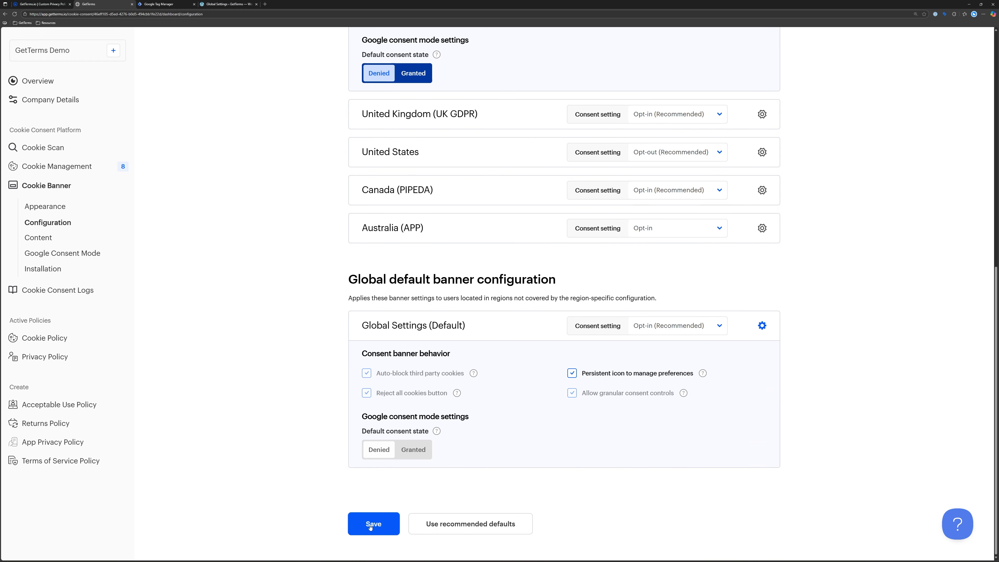
left_click(370, 527)
Switch to Google Tag Manager, start a new tag and open the Community Template Gallery for its tag type.
key("ctrl+Tab")
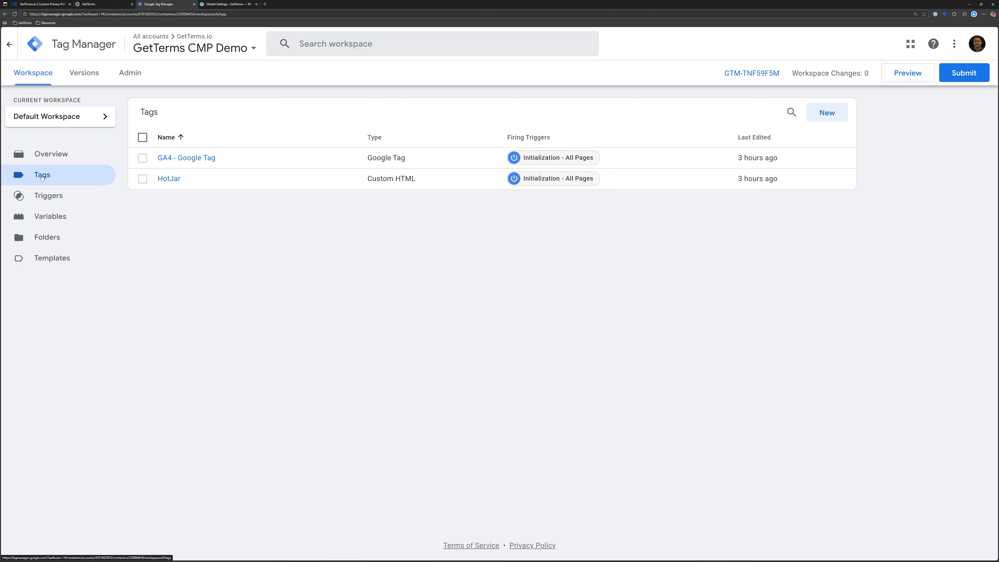
left_click(826, 112)
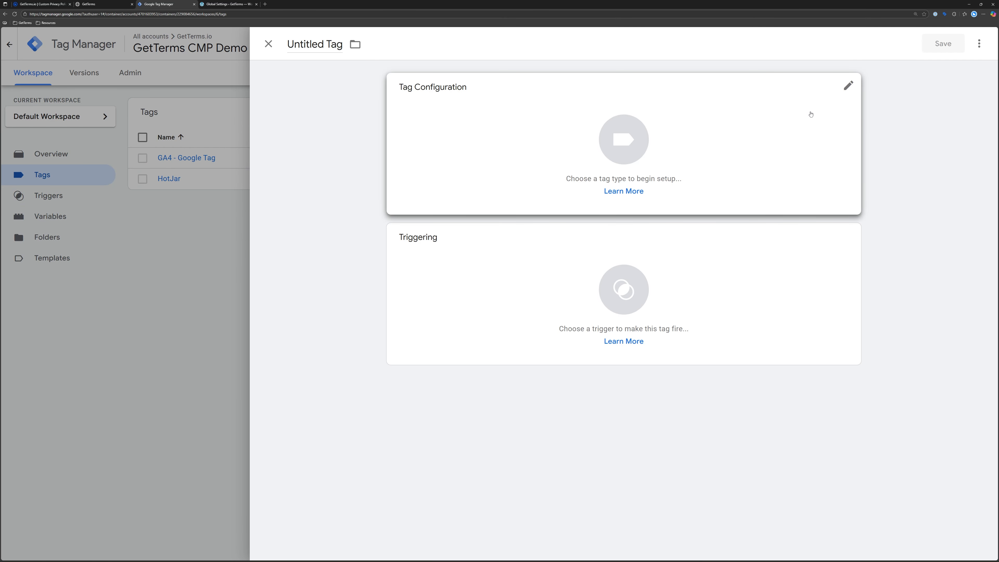
left_click(641, 116)
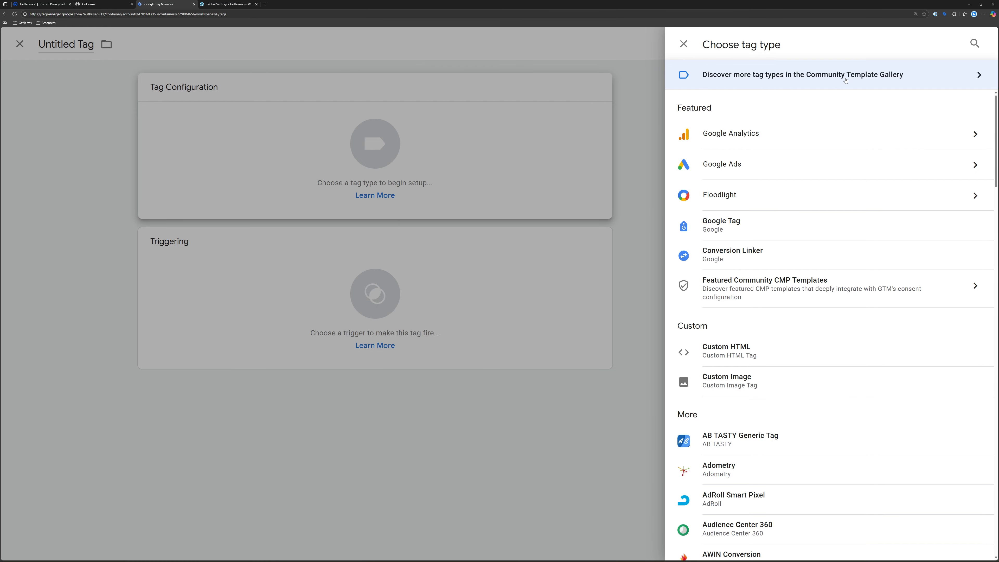
left_click(922, 75)
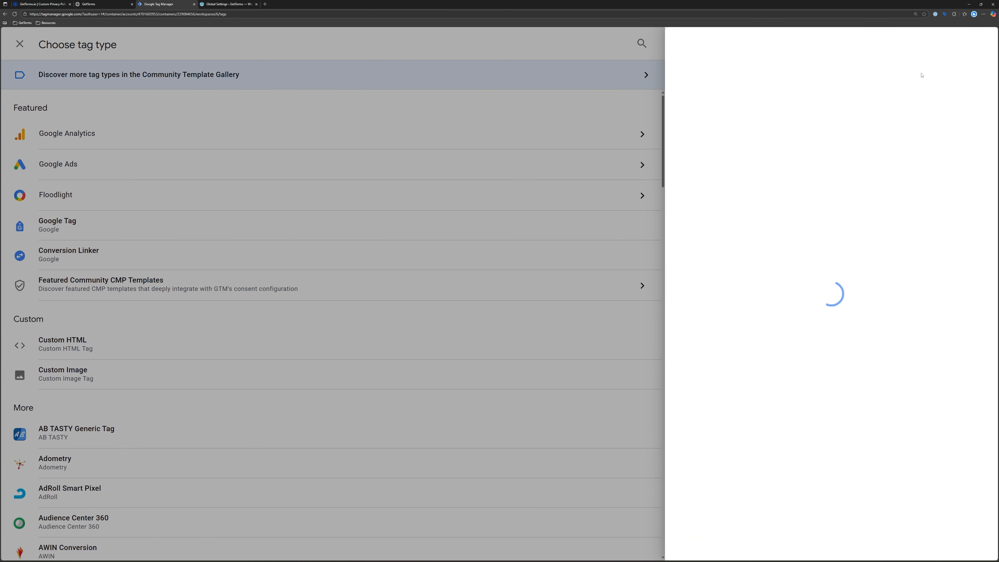
Search the template gallery for "getter" and add the GetTerms CMP template to the workspace, accepting its permissions.
left_click(969, 47)
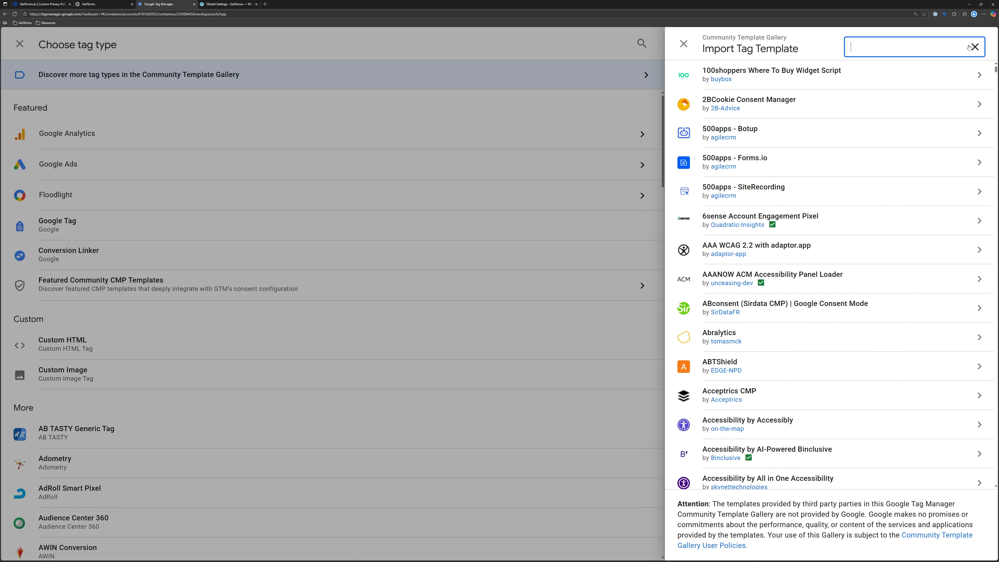
type("getter")
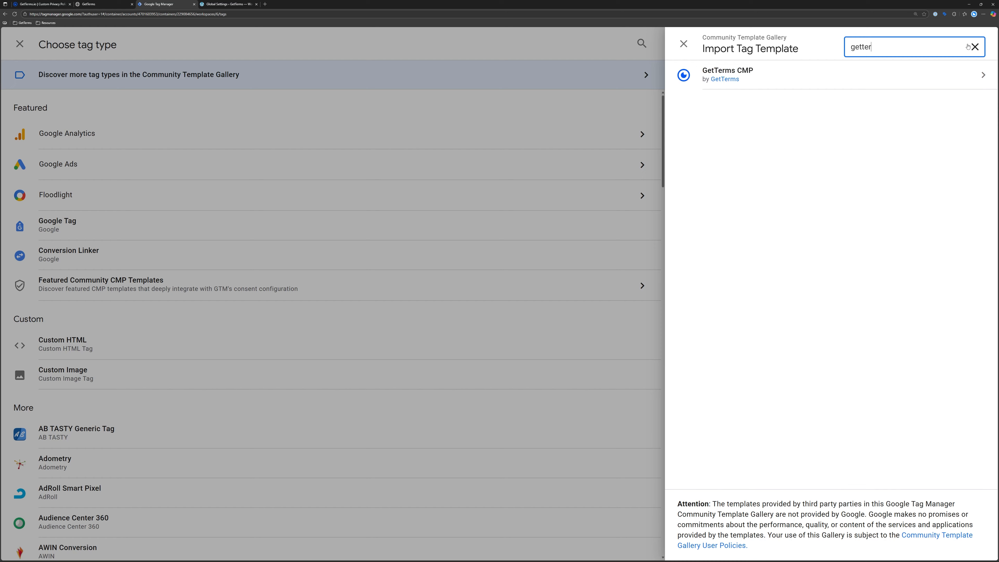
left_click(881, 84)
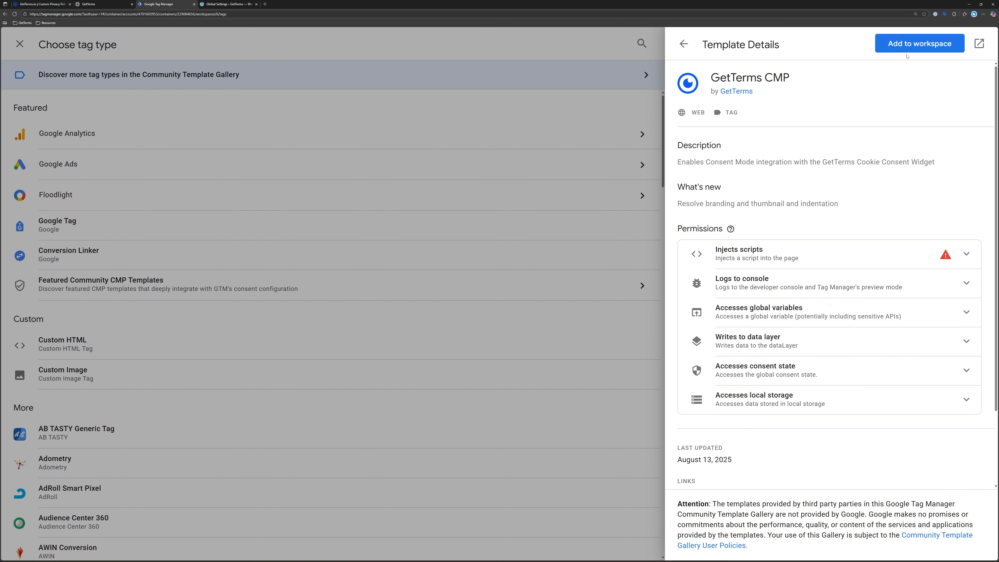
left_click(912, 44)
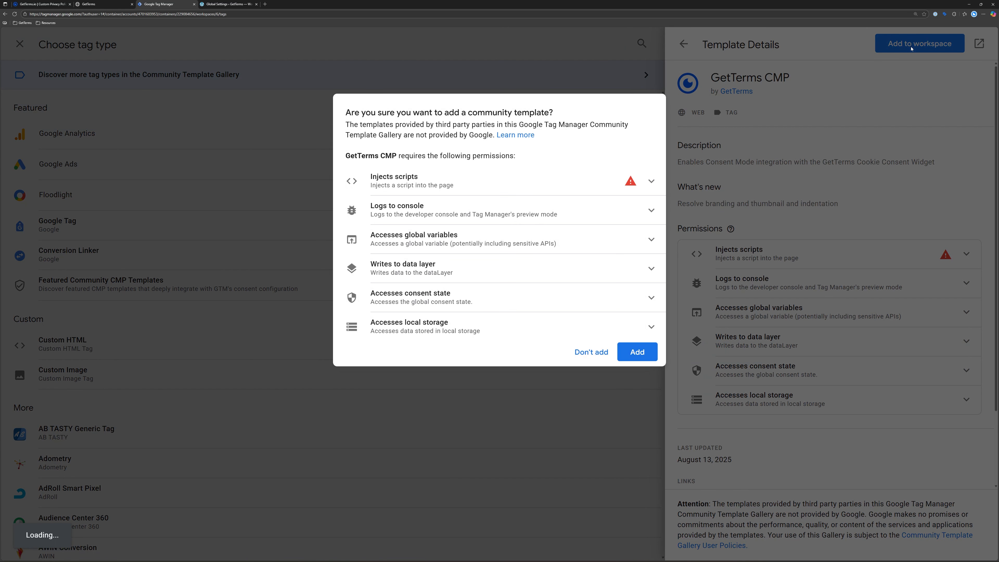
left_click(637, 356)
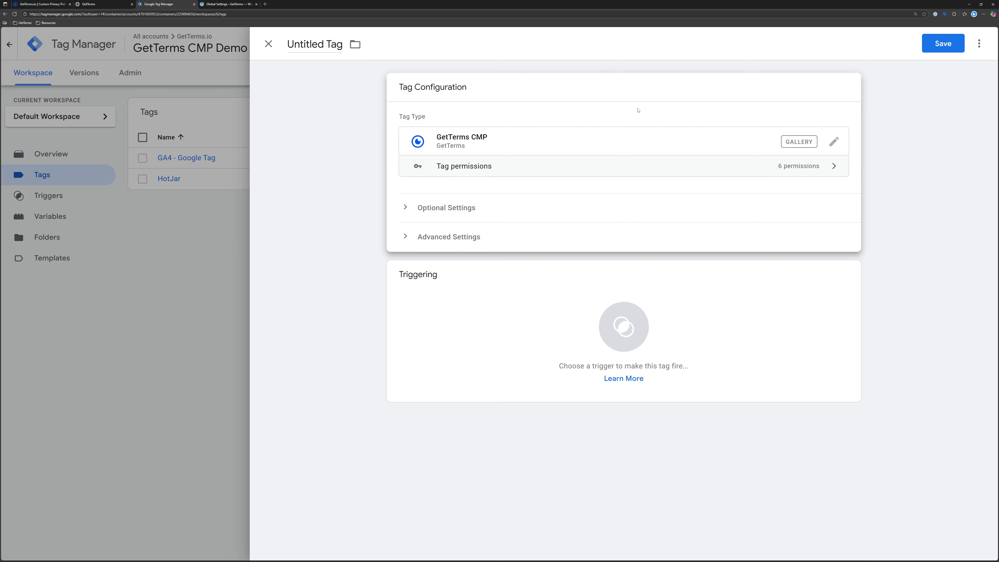
Assign the Consent Initialization - All Pages trigger to the new tag and save it as GetTerms CMP.
left_click(506, 327)
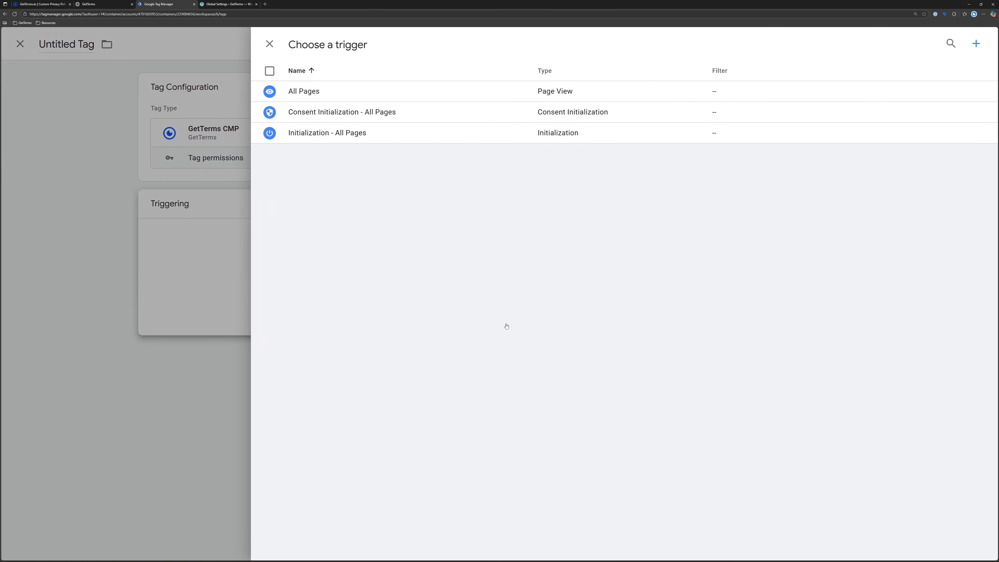
left_click(332, 116)
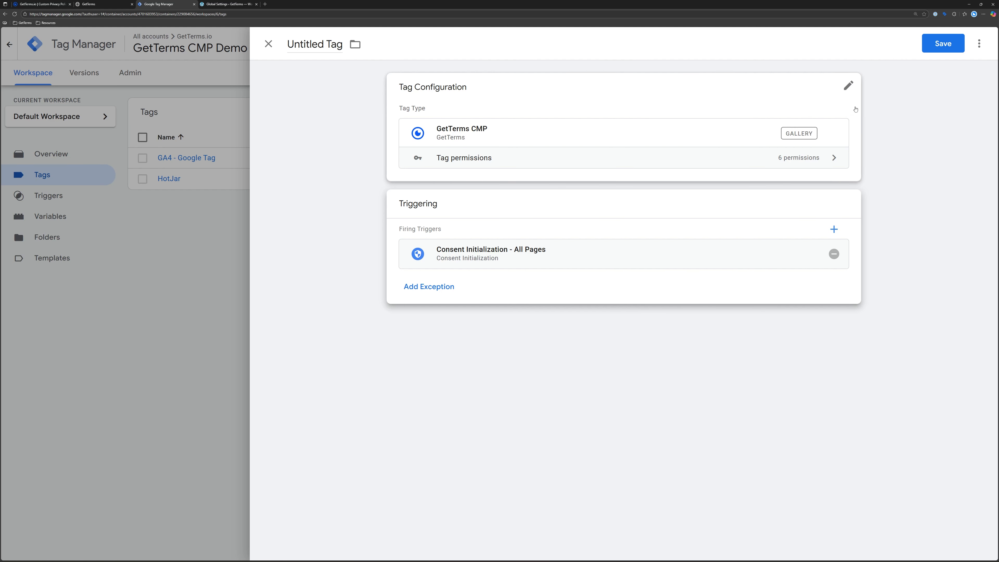
left_click(943, 44)
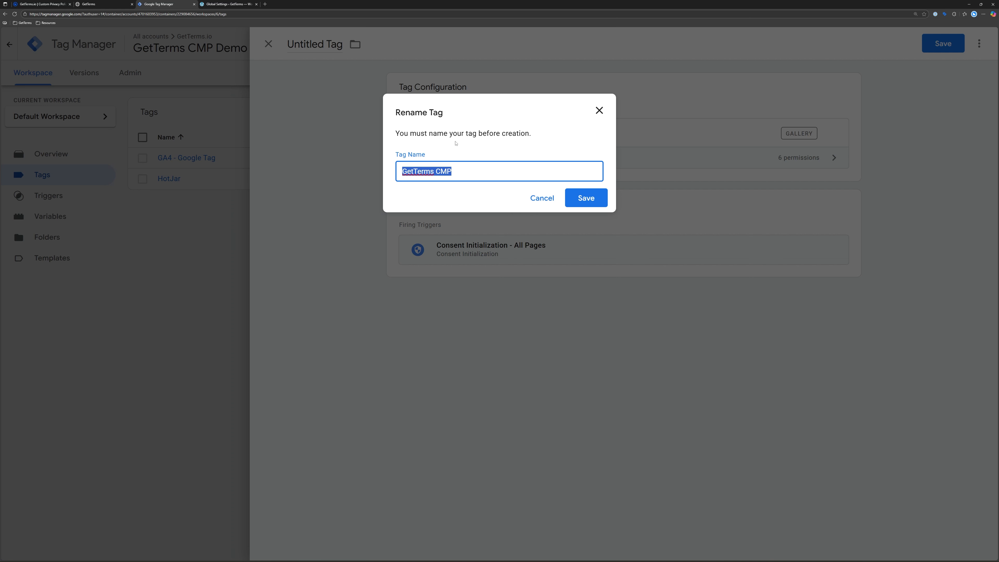
left_click(588, 201)
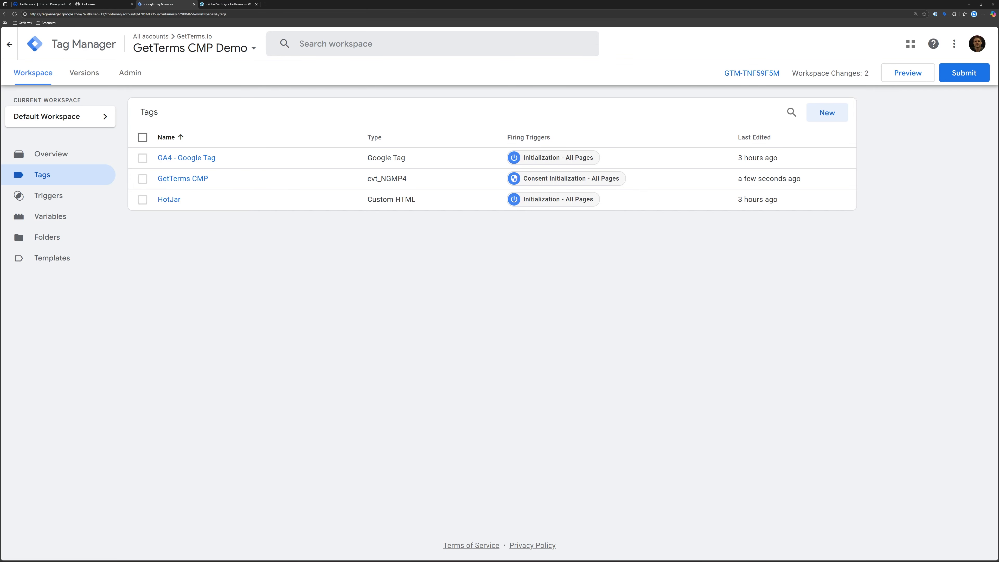
Enable consent overview in the settings of the GetTerms CMP Demo container and save them.
left_click(136, 74)
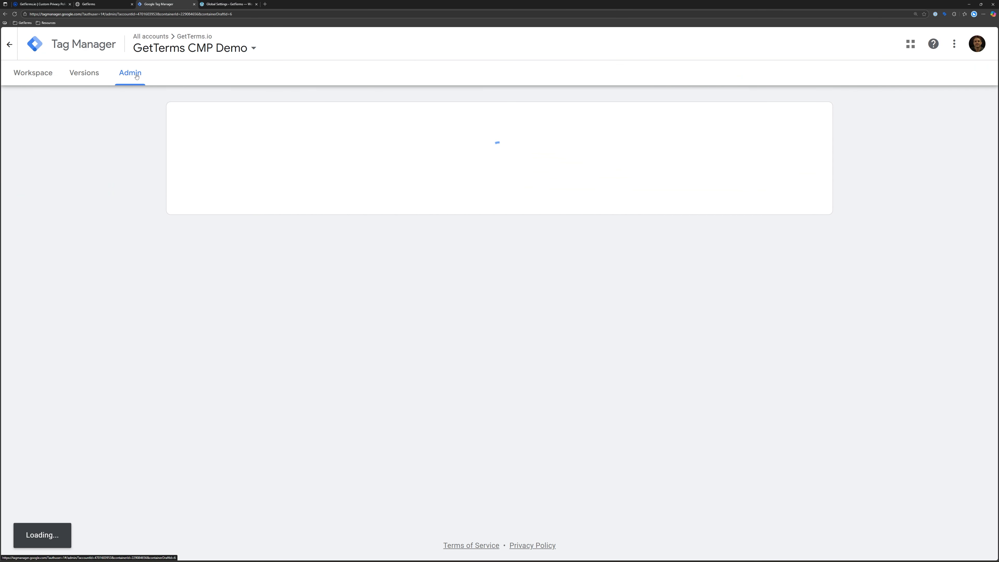
left_click(576, 165)
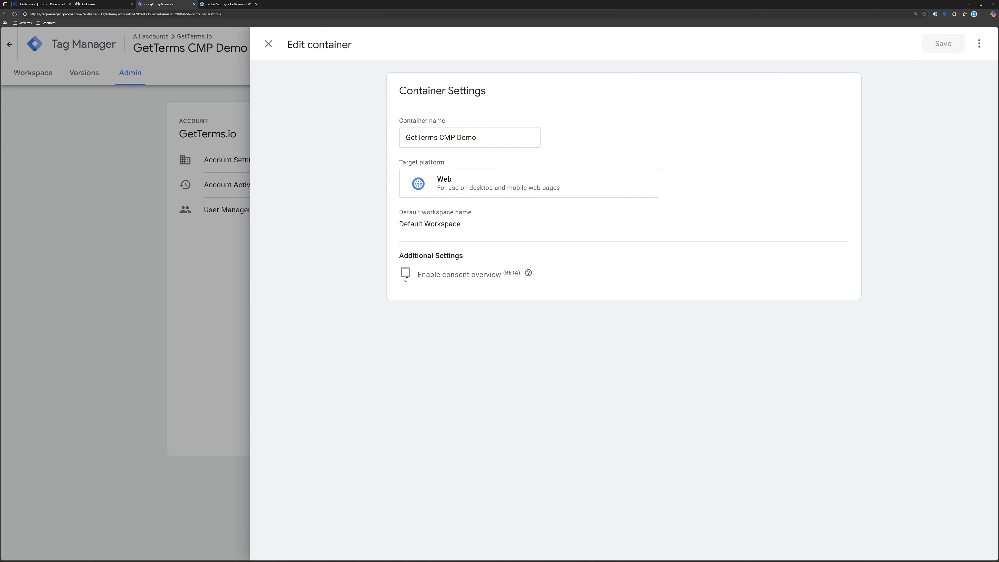
left_click(406, 274)
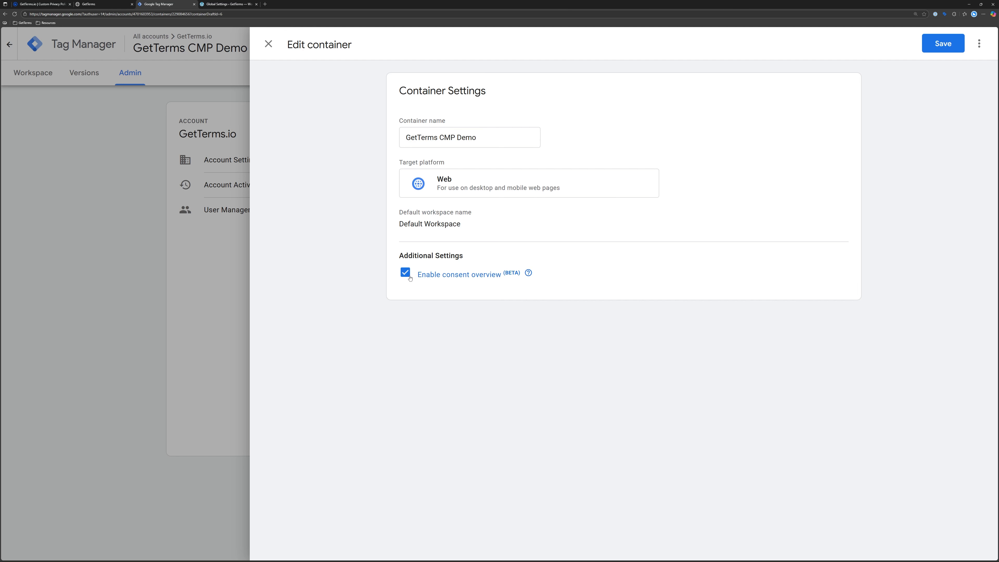
left_click(944, 44)
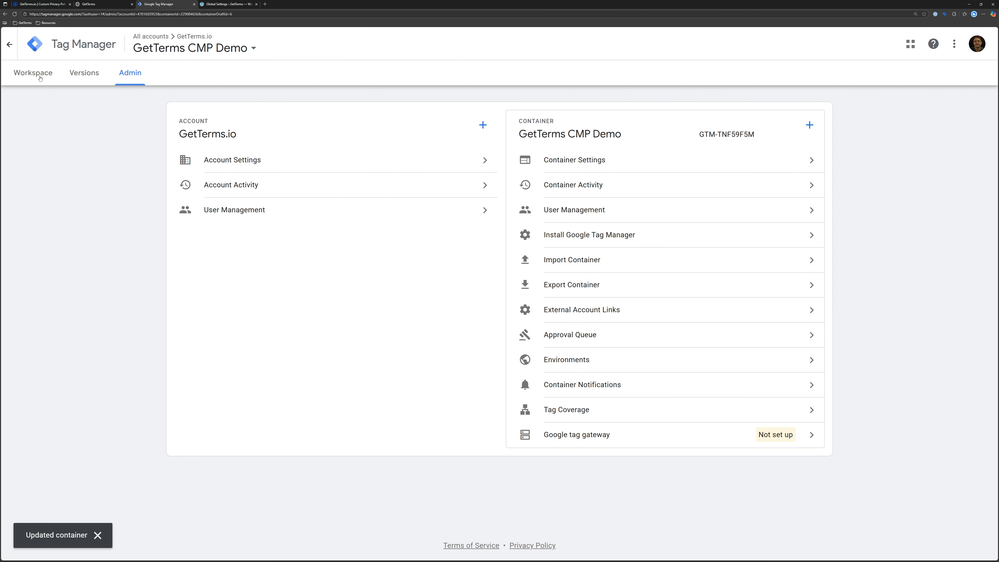
Open the consent overview for the tags in the Default Workspace.
left_click(39, 76)
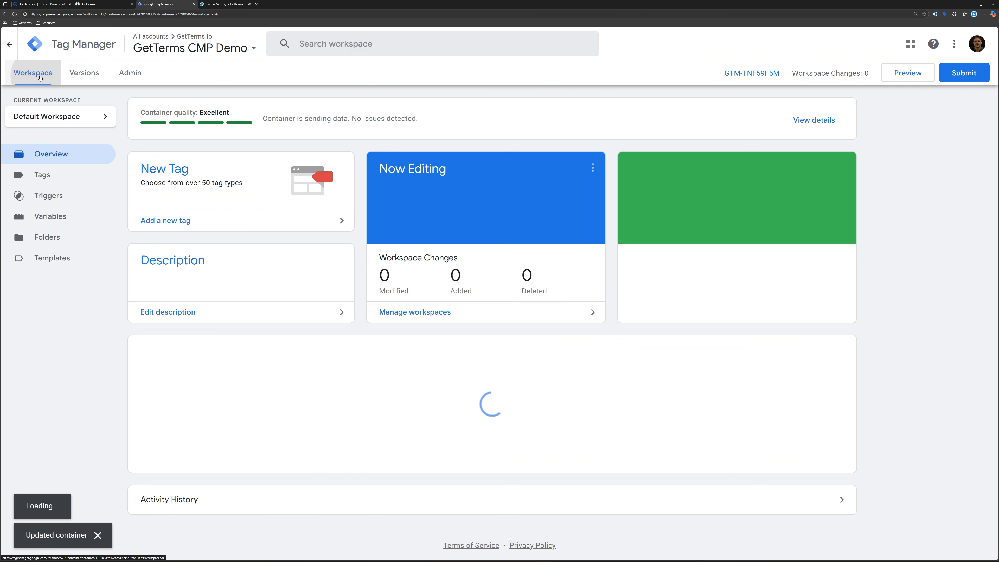
left_click(47, 177)
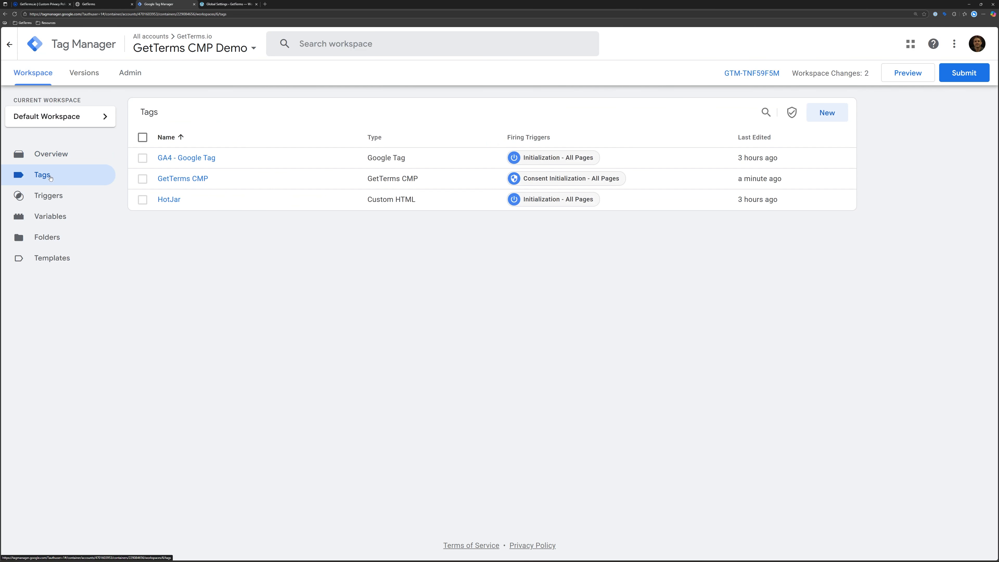
left_click(792, 114)
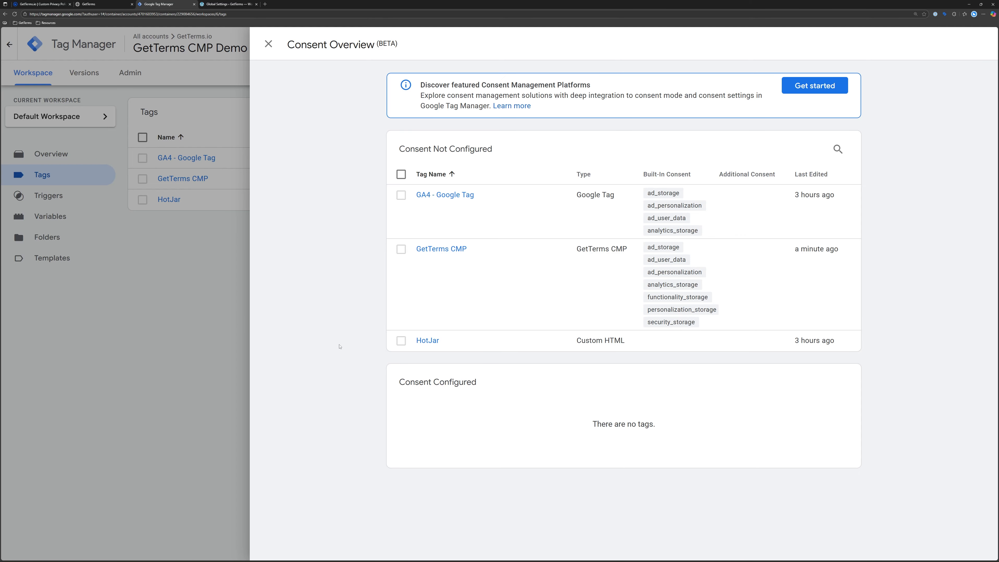
Set the GA4 - Google Tag to "No additional consent required" and save the change.
left_click(401, 196)
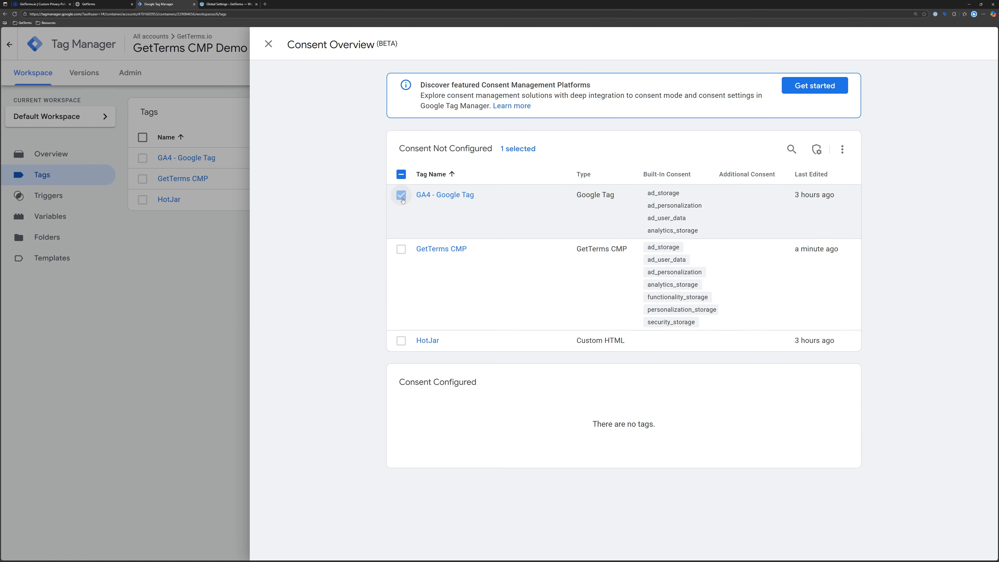
left_click(815, 152)
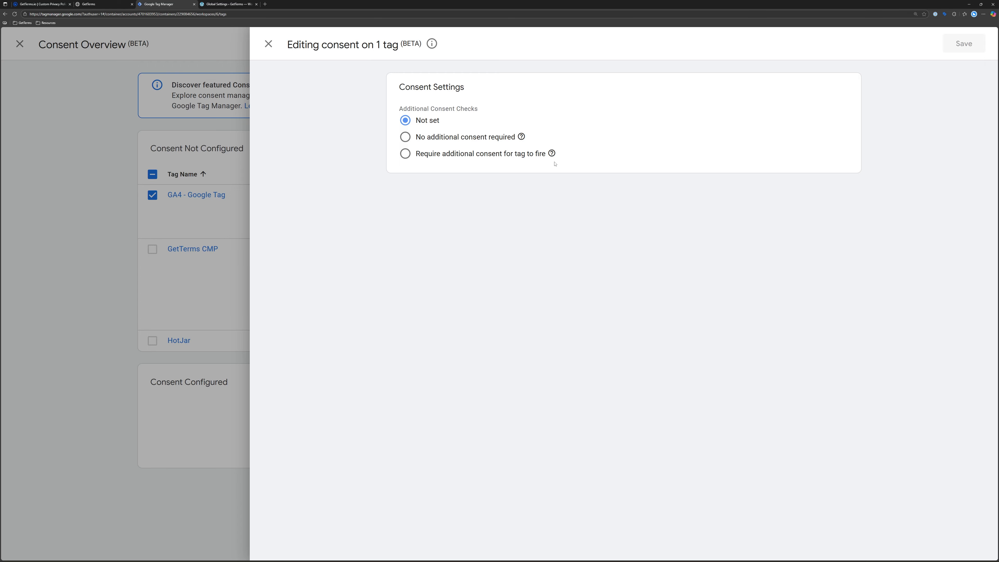
left_click(405, 137)
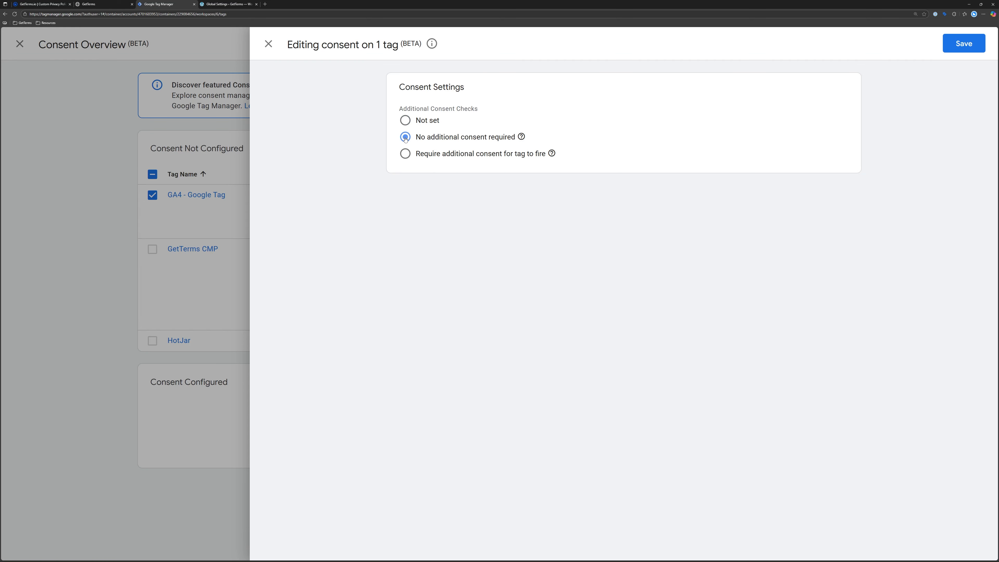
left_click(956, 45)
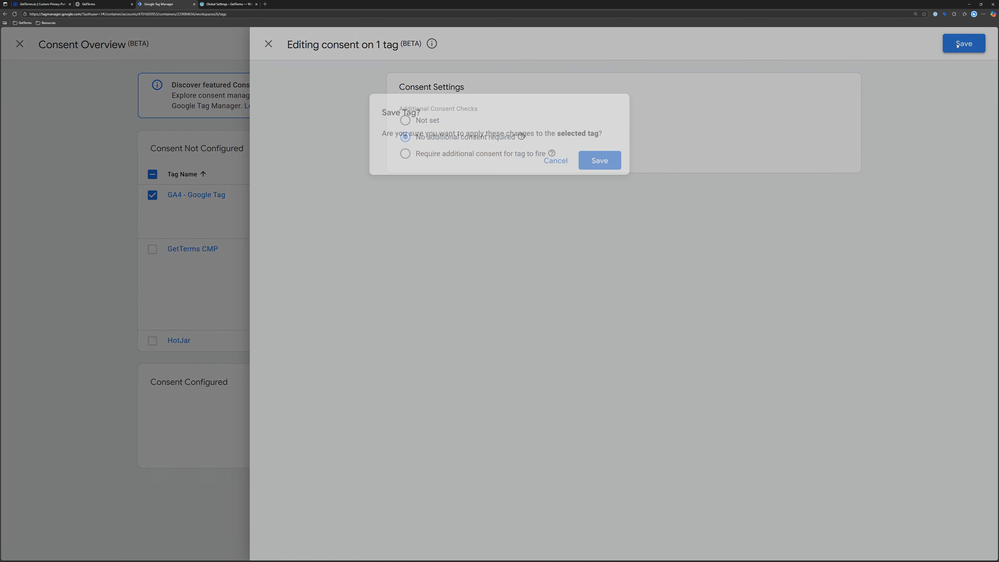
left_click(596, 160)
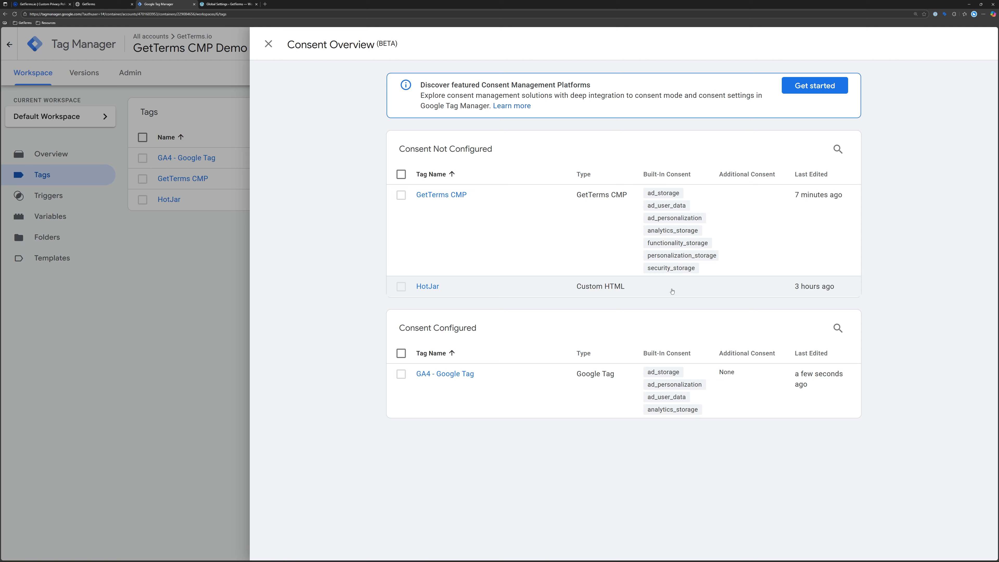
Set the HotJar tag to require additional consent to fire and add an empty required consent entry.
left_click(401, 286)
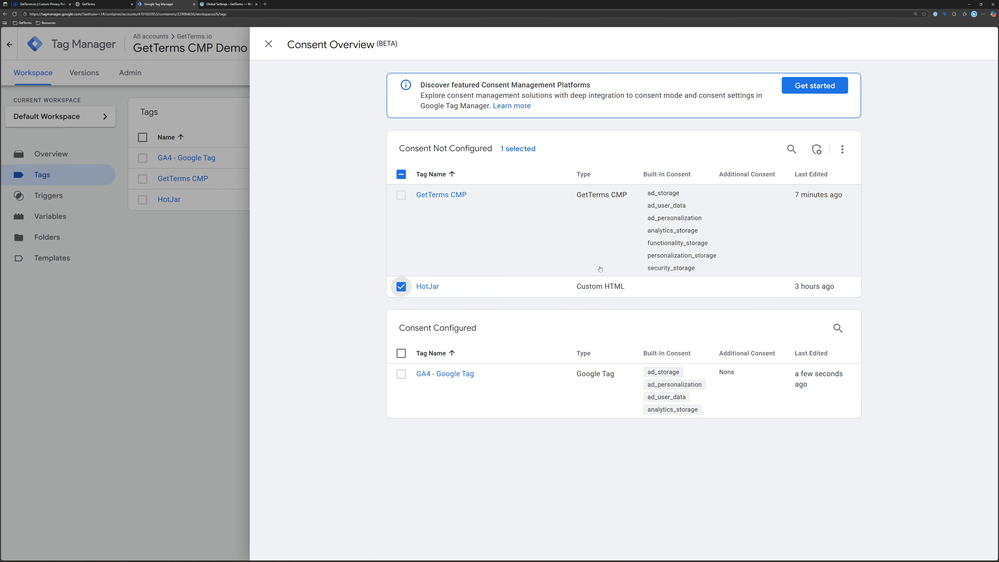
left_click(817, 149)
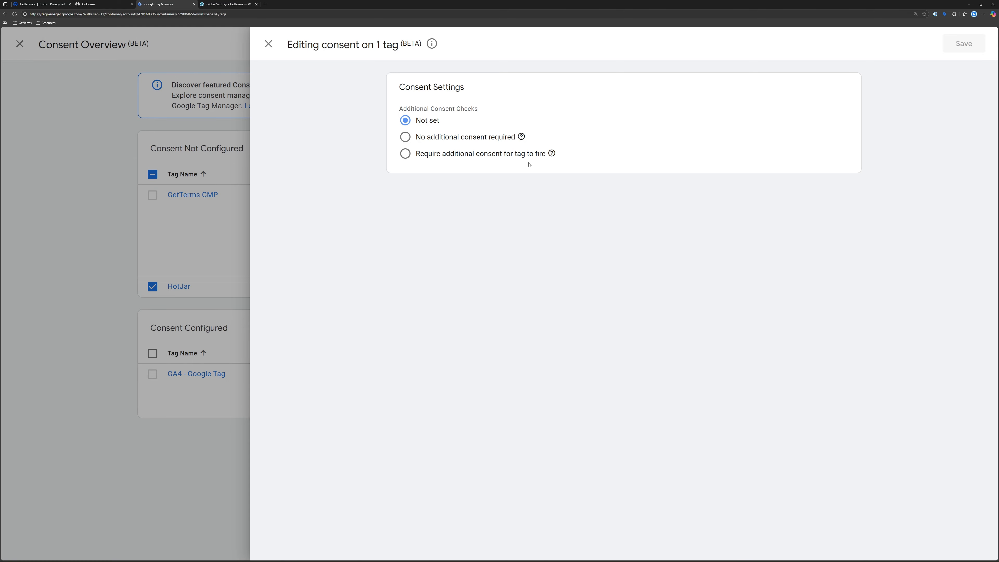
left_click(416, 157)
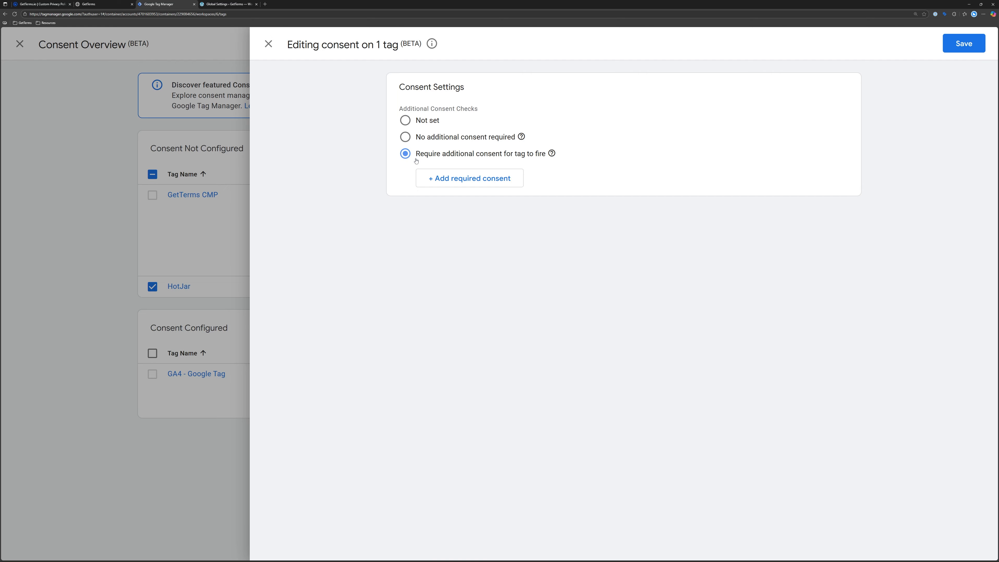
left_click(458, 181)
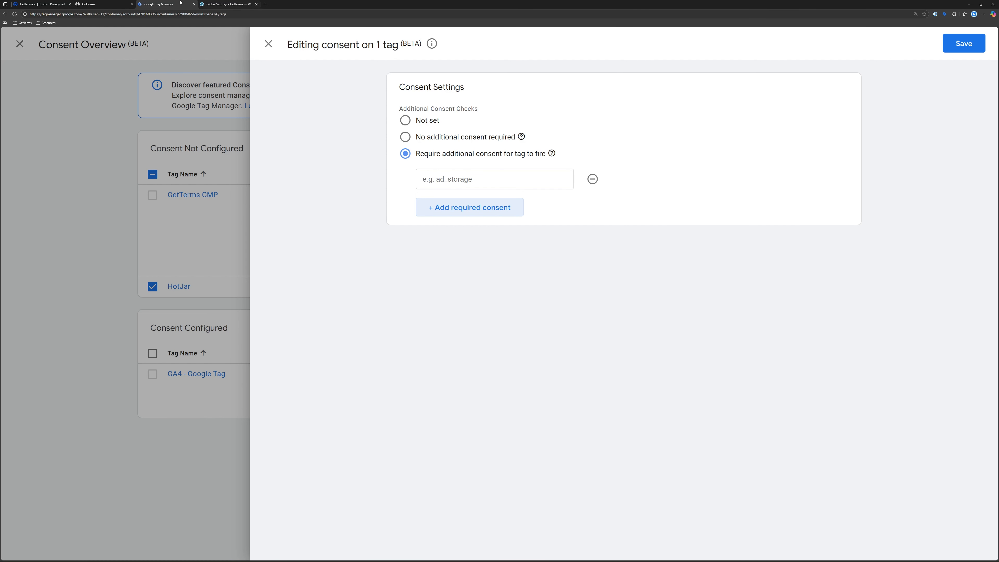
Switch to GetTerms and examine the advertising and performance cookies listed in Cookie Management.
left_click(119, 7)
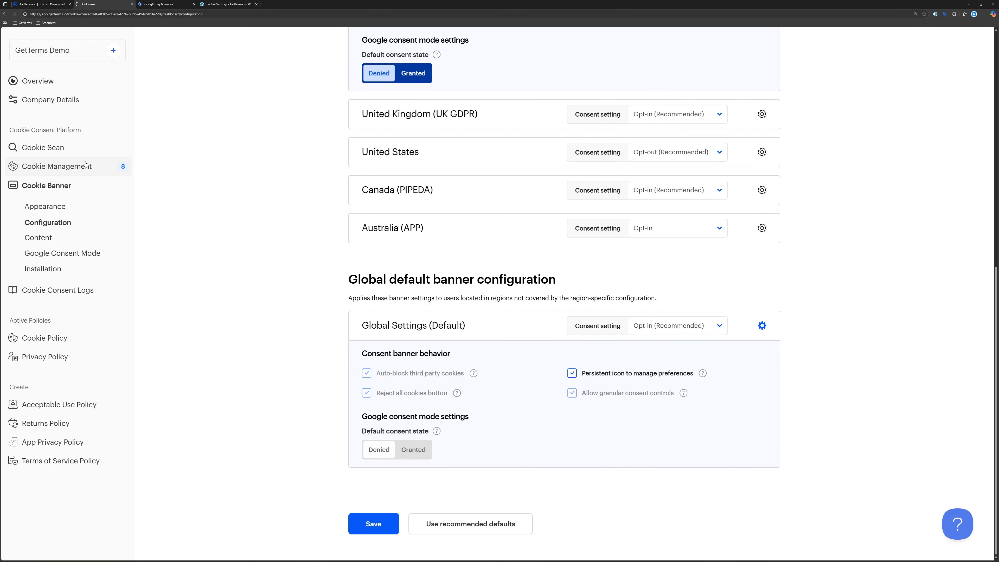
left_click(86, 166)
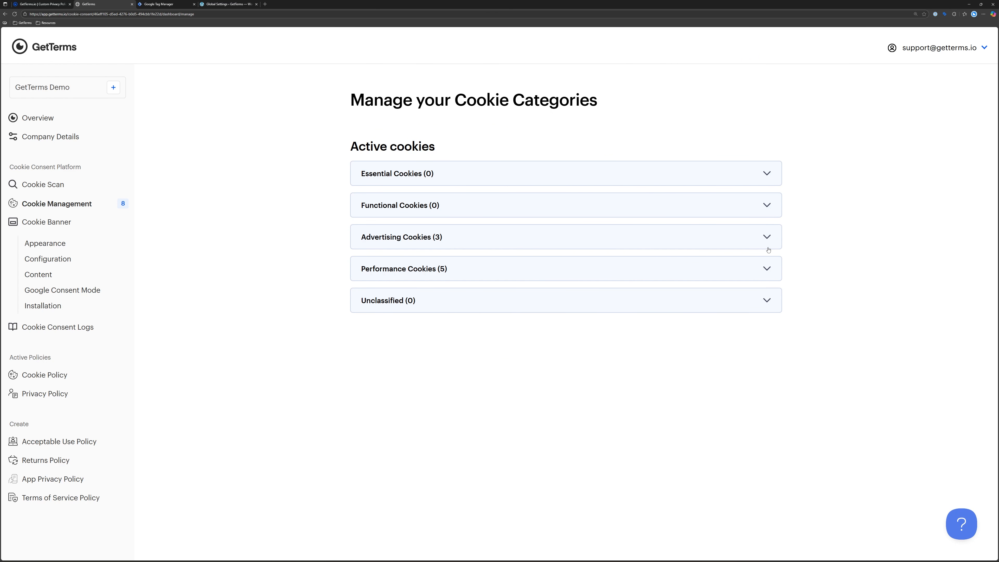
left_click(767, 236)
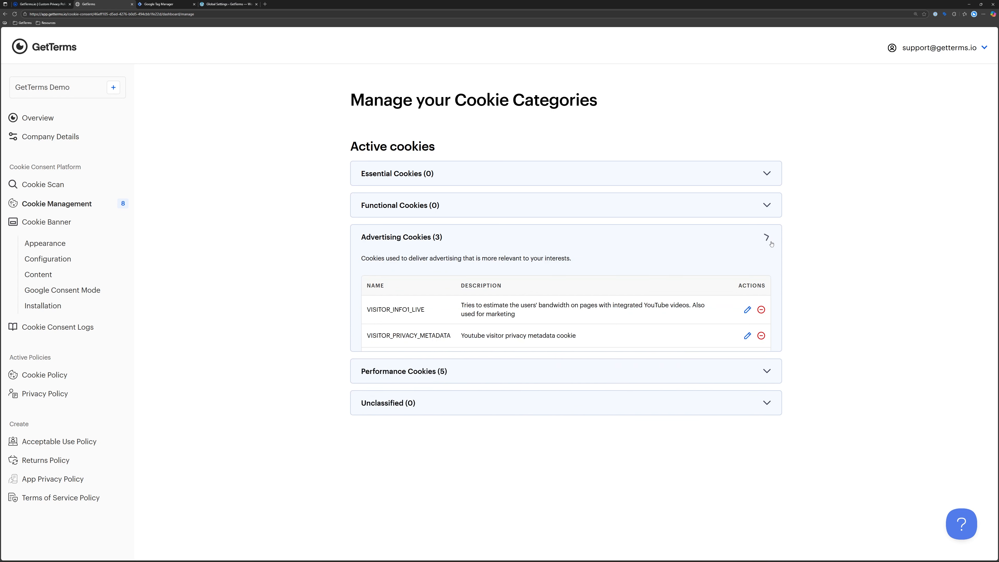
left_click(746, 429)
scroll(746, 429, "down", 3)
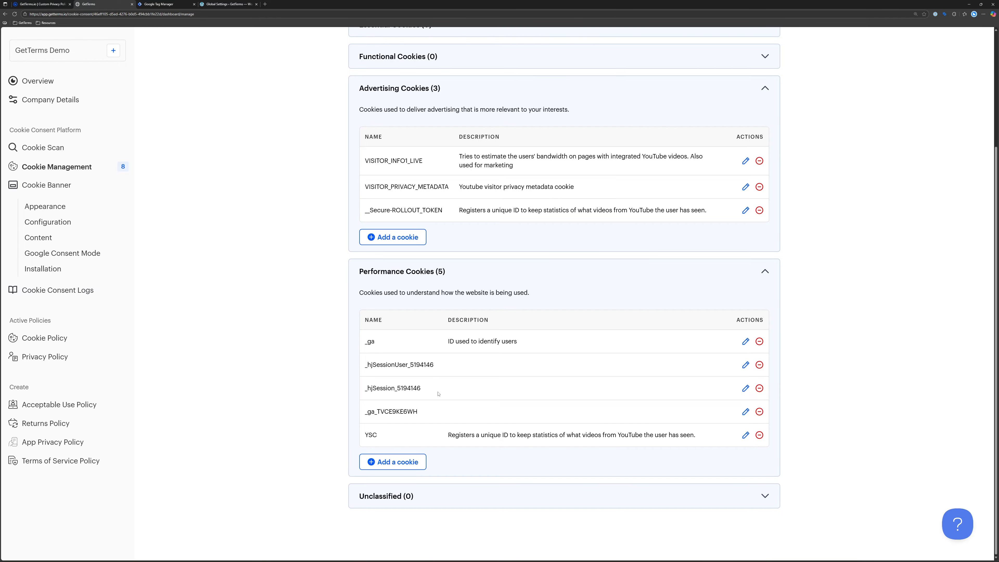
Return to Google Tag Manager and choose analytics_storage as the required consent for the HotJar tag.
left_click(172, 5)
left_click(435, 178)
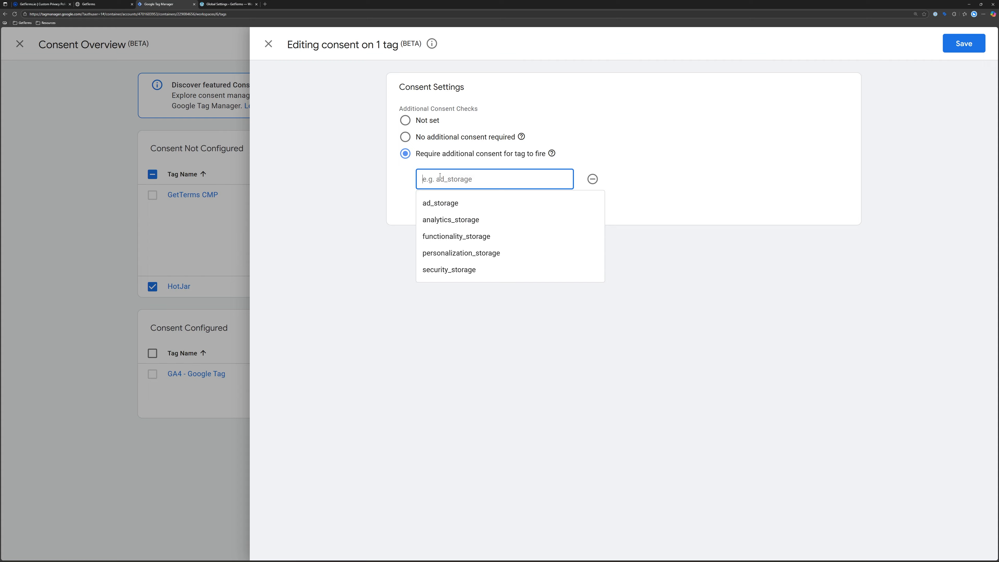
left_click(444, 219)
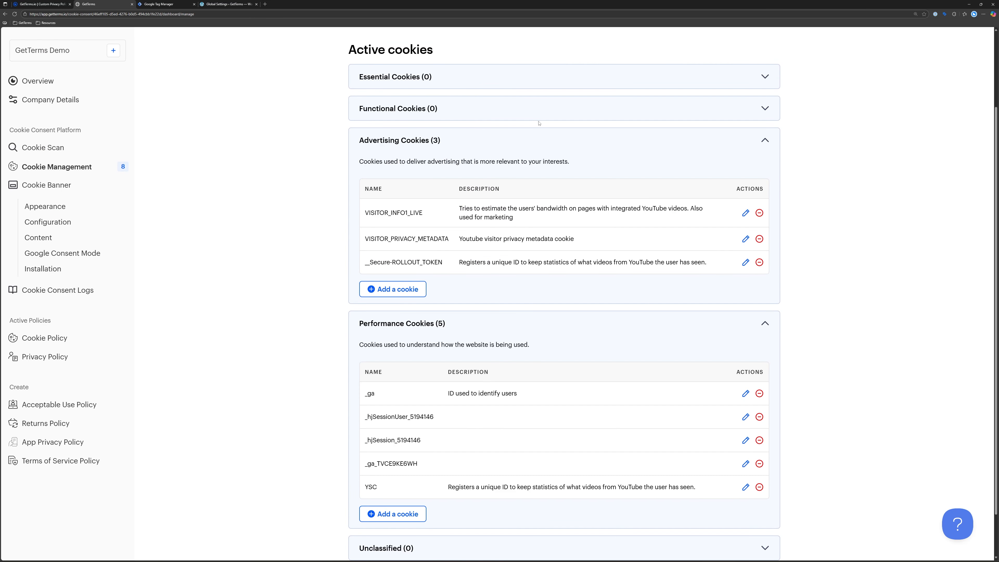
Switch to GetTerms and compare the functional, advertising and performance cookie categories with their descriptions.
left_click(765, 108)
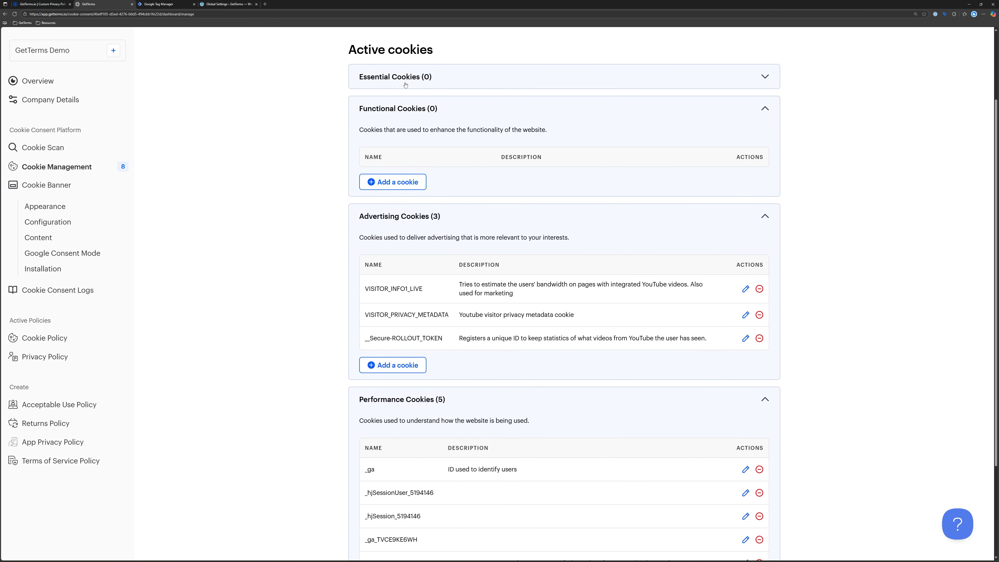
scroll(511, 178, "down", 3)
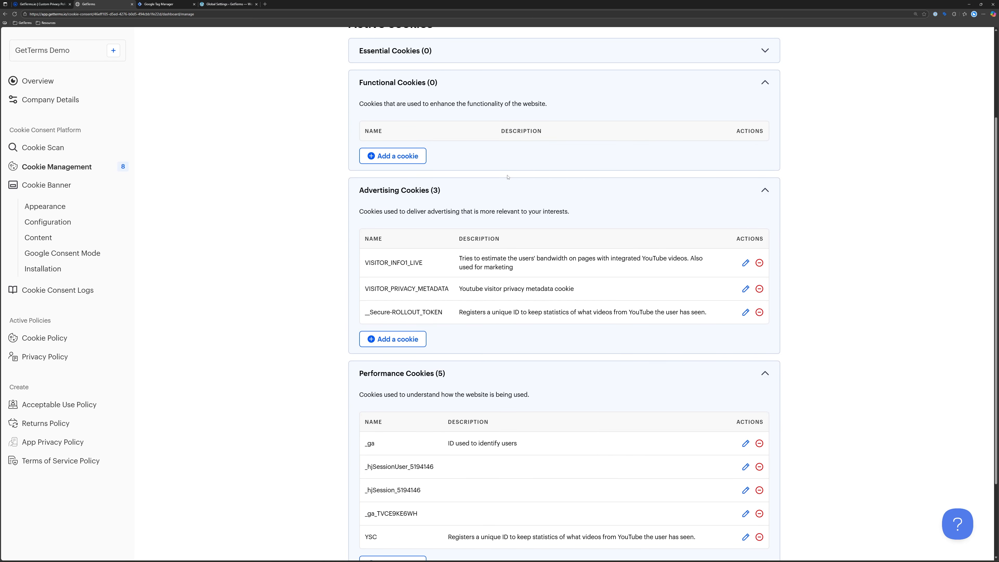
scroll(472, 177, "up", 3)
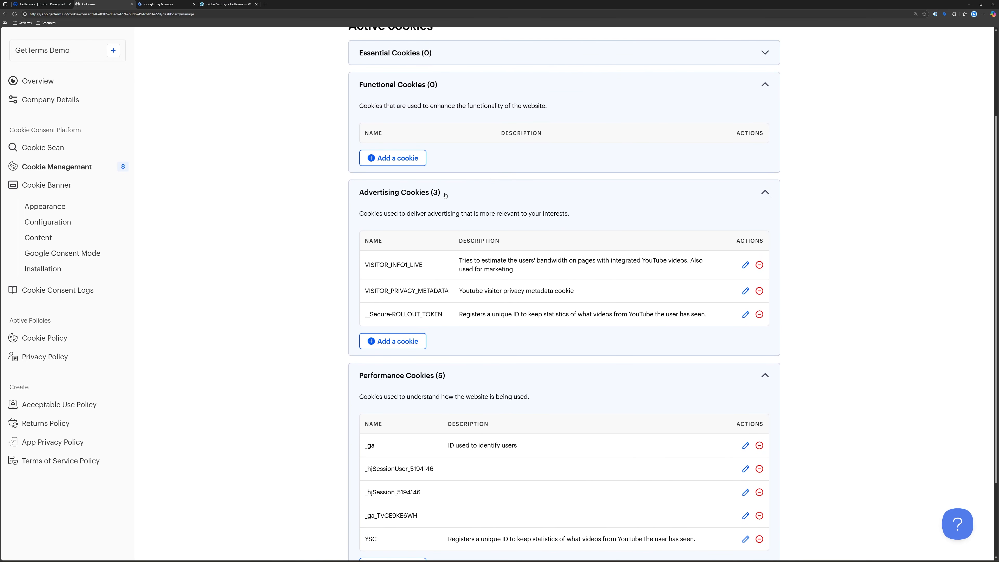
Switch back to Google Tag Manager and save the HotJar consent settings with analytics_storage as the required consent.
left_click(166, 4)
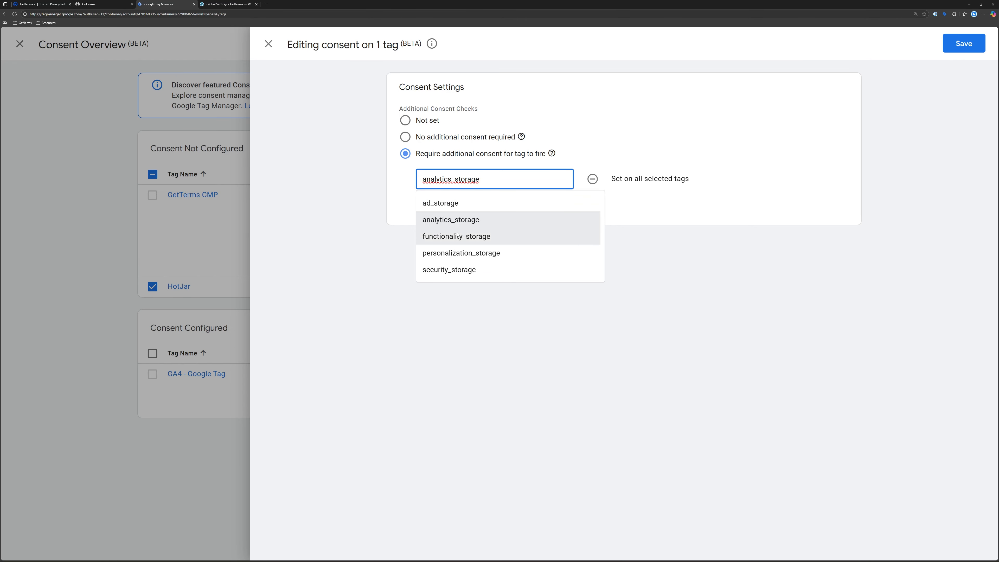
left_click(469, 220)
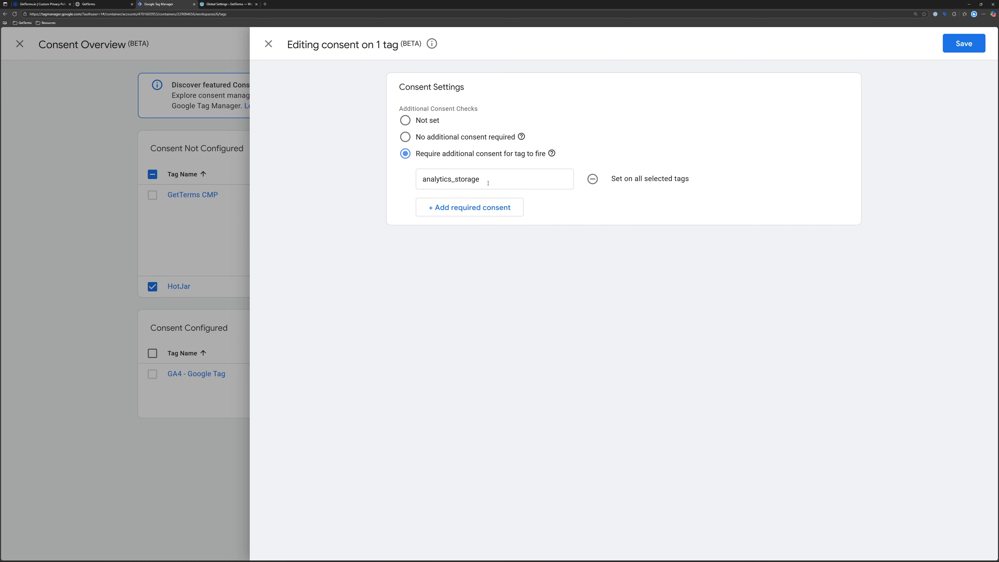
left_click(962, 47)
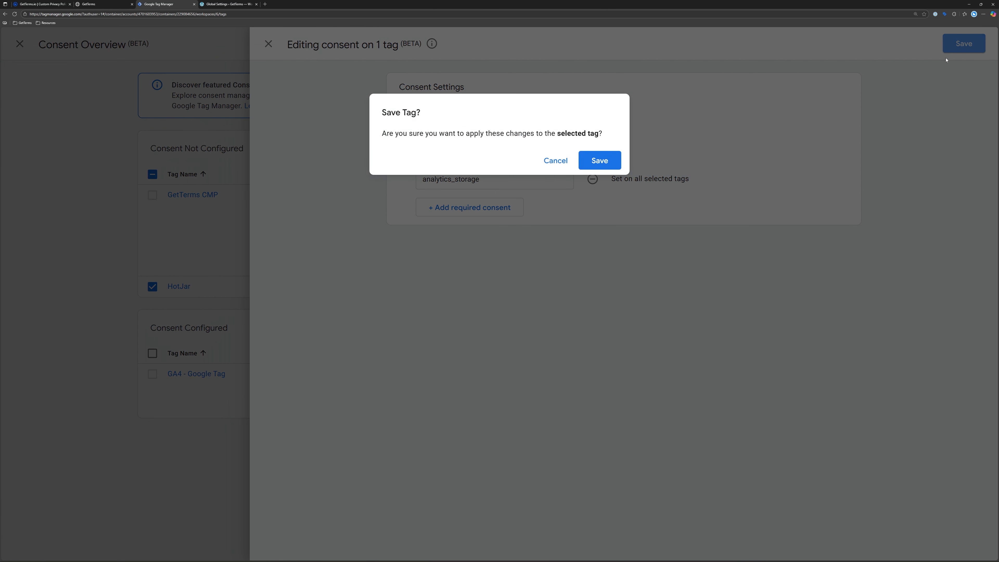
left_click(616, 167)
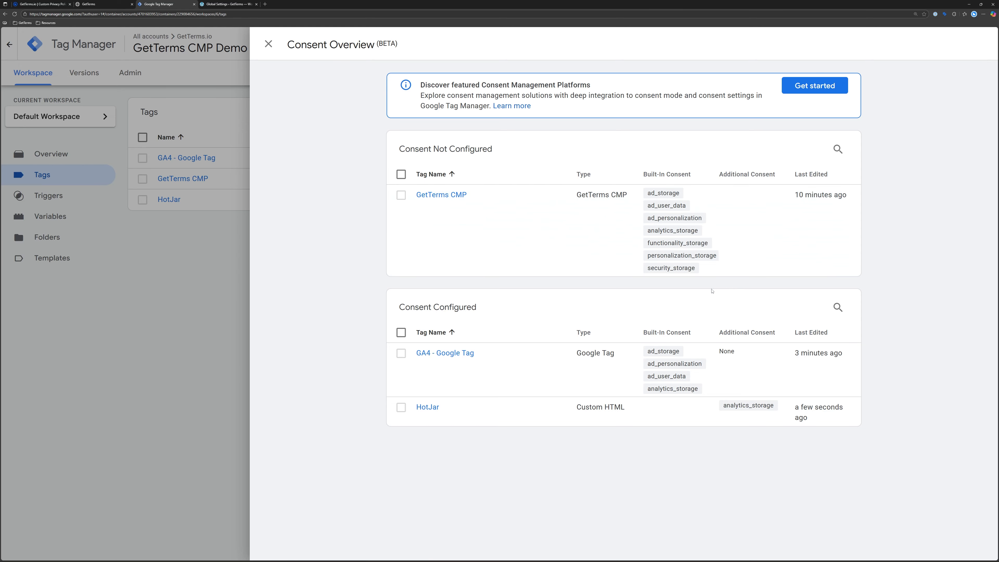
Set the GetTerms CMP tag to "No additional consent required", save it and close the consent overview.
left_click(471, 237)
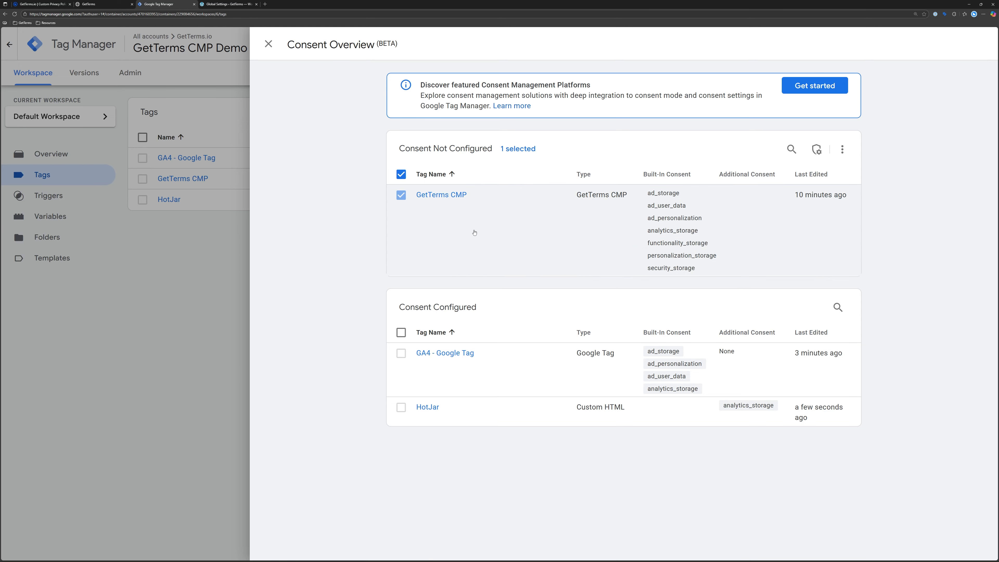
left_click(818, 155)
left_click(409, 138)
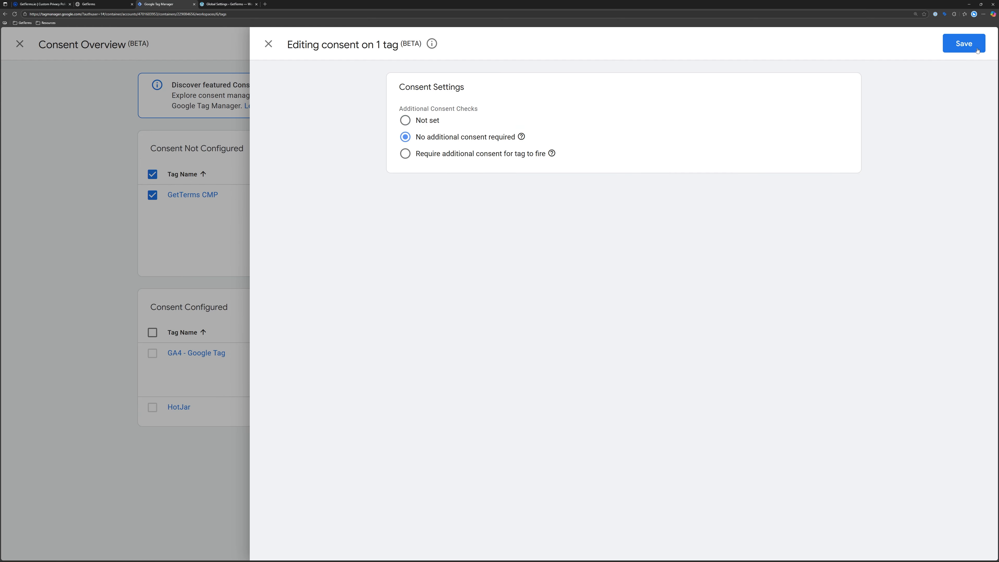
left_click(964, 43)
left_click(598, 159)
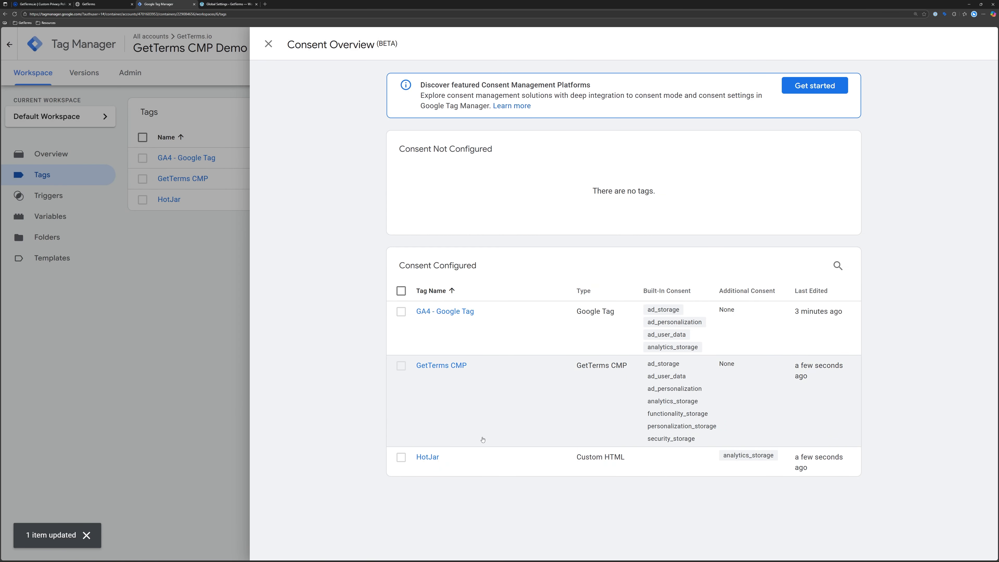
key("Escape")
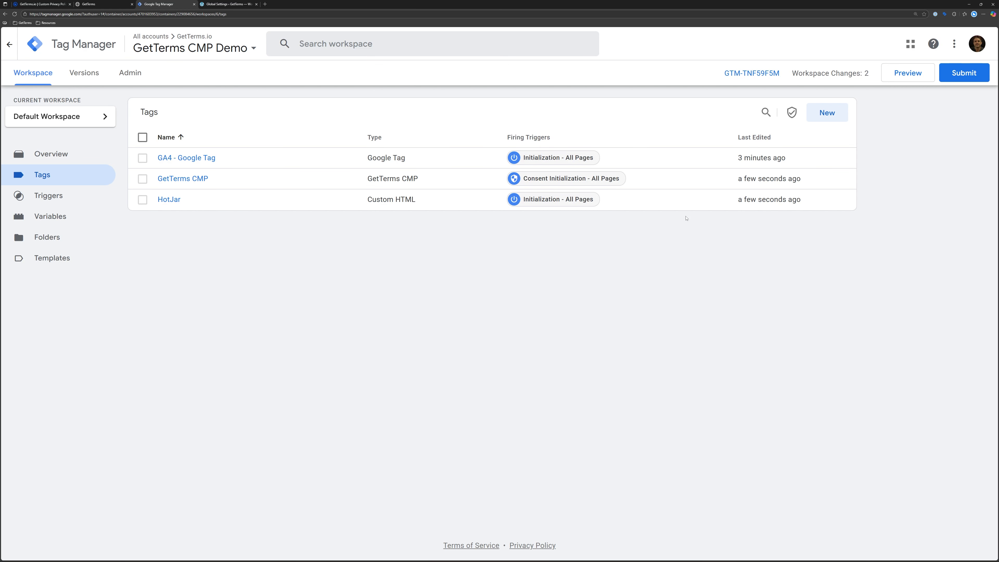
left_click(888, 78)
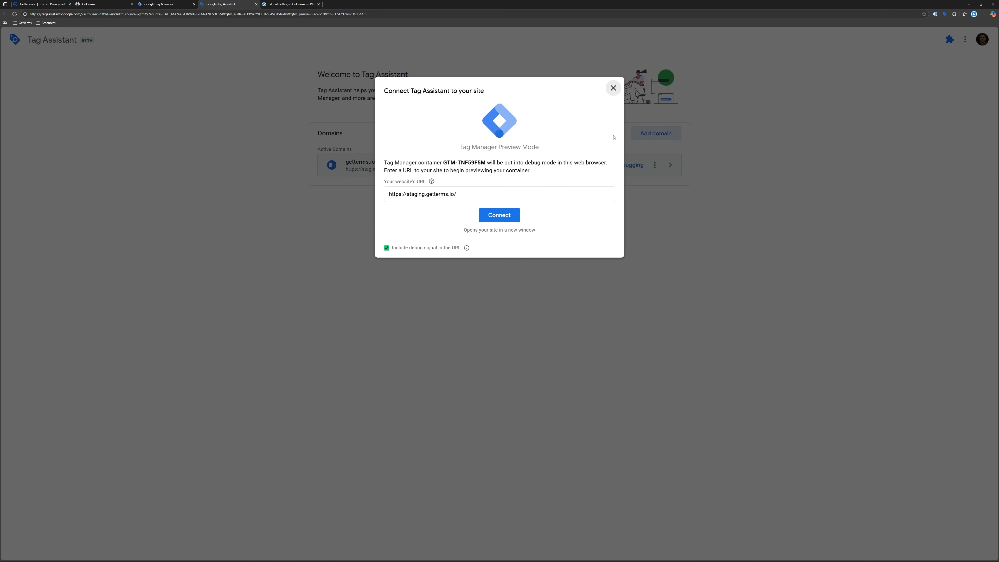
left_click(467, 199)
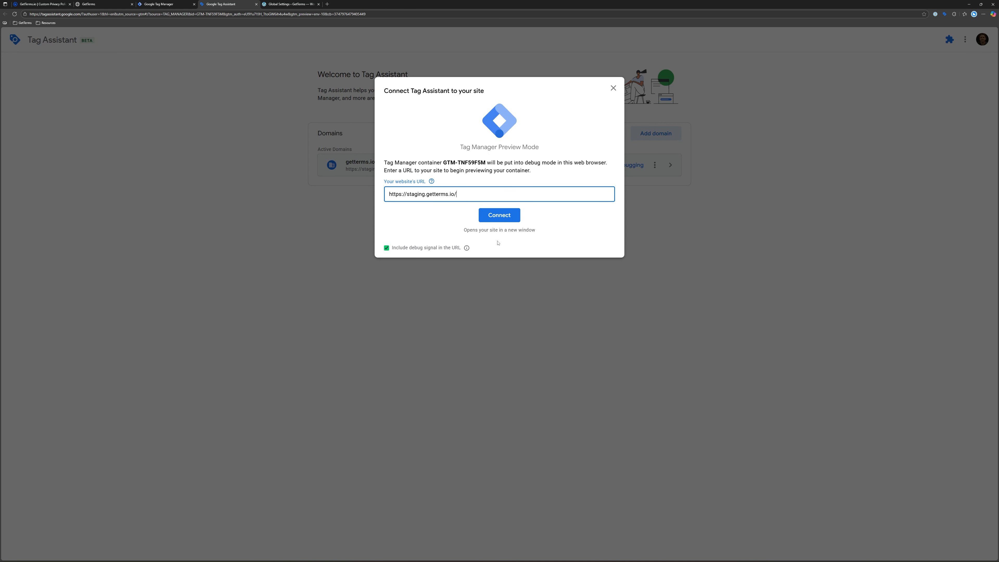
left_click(499, 215)
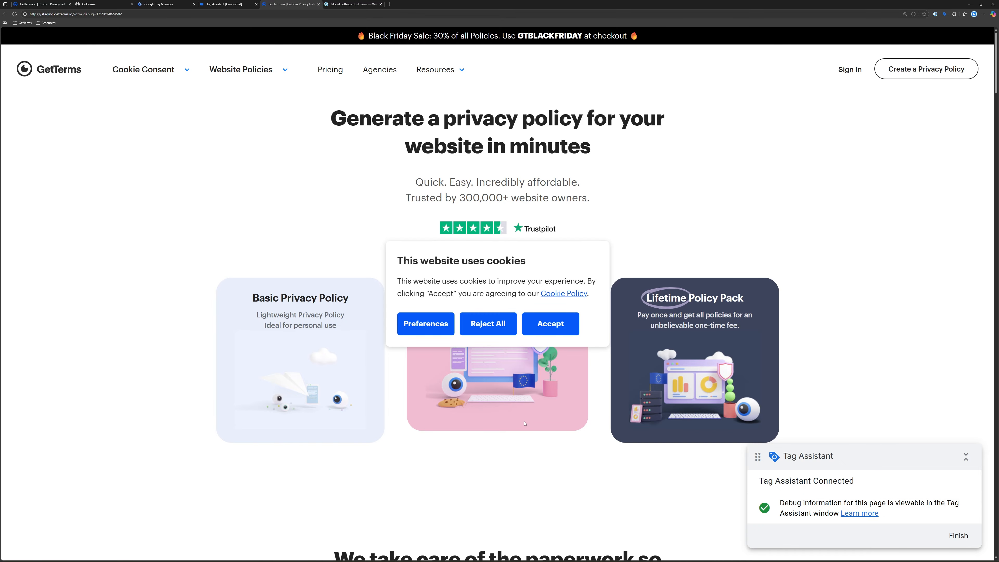
Switch to GetTerms and review the region-specific consent settings, the options available for Australia (APP), and the global default banner configuration.
left_click(118, 4)
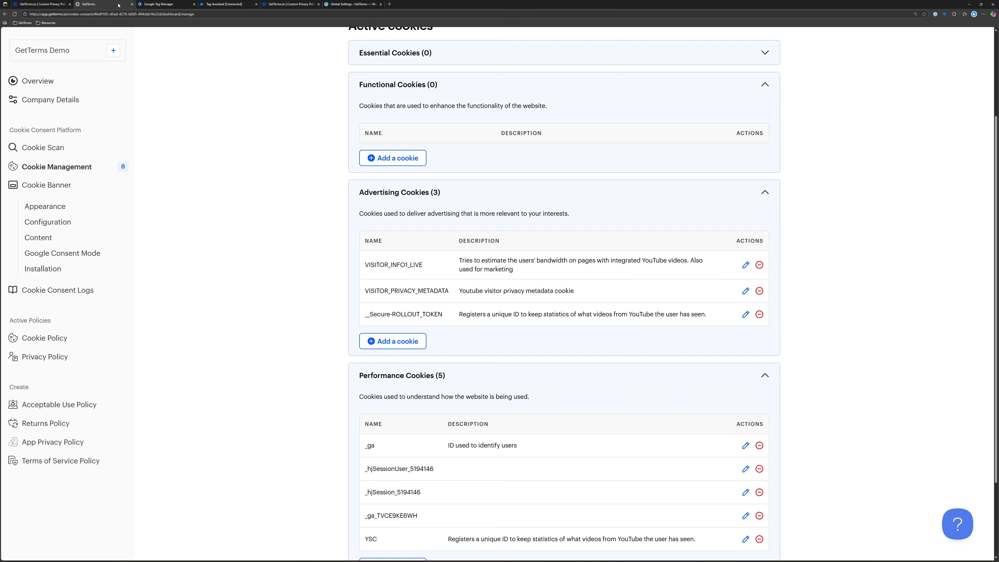
left_click(62, 223)
scroll(290, 268, "down", 6)
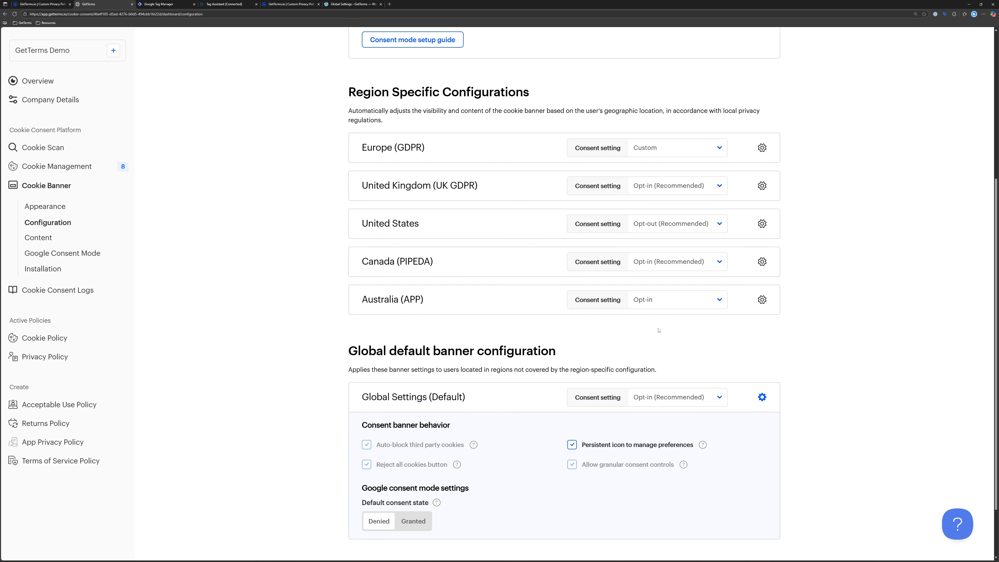
left_click(721, 301)
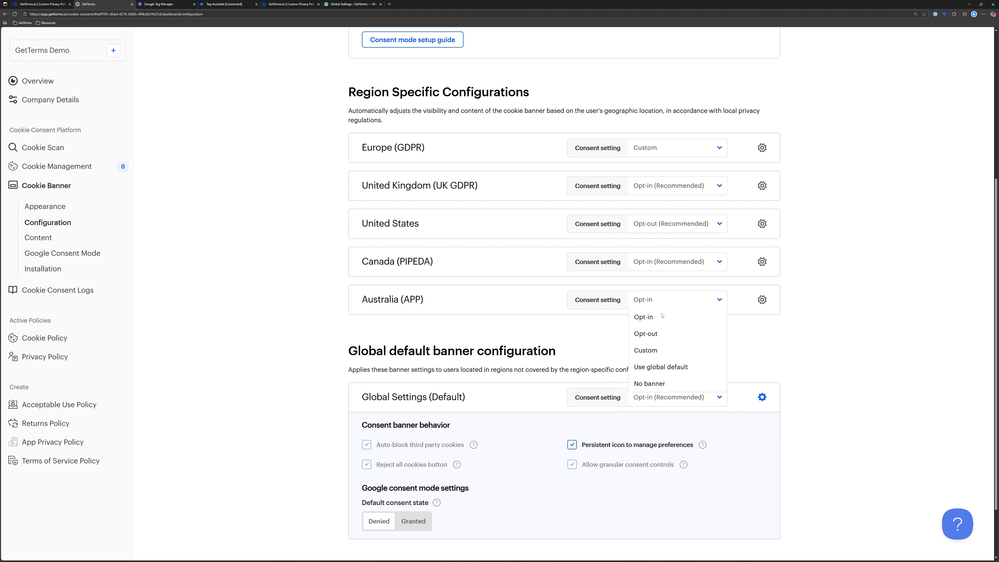
left_click(668, 303)
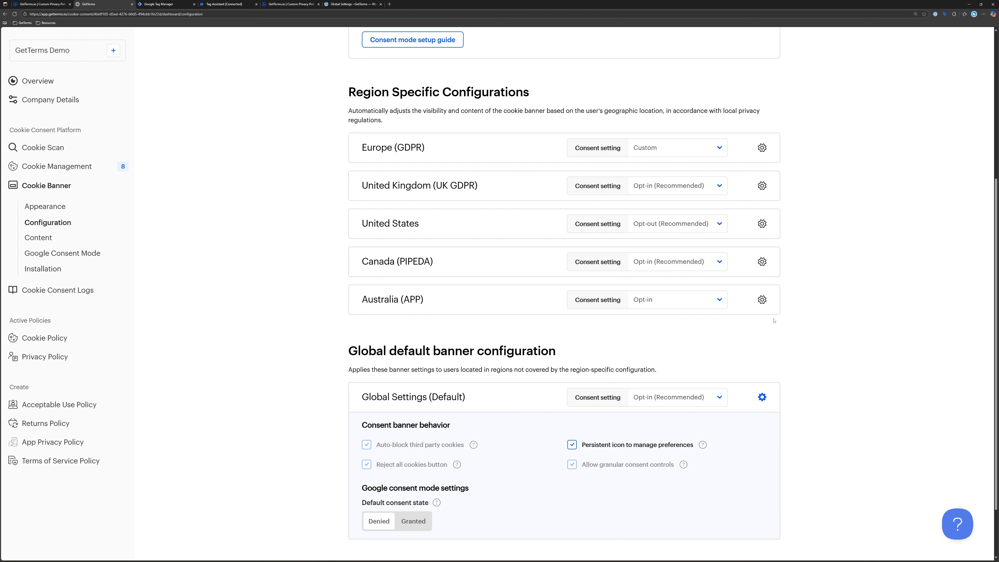
scroll(774, 320, "down", 1)
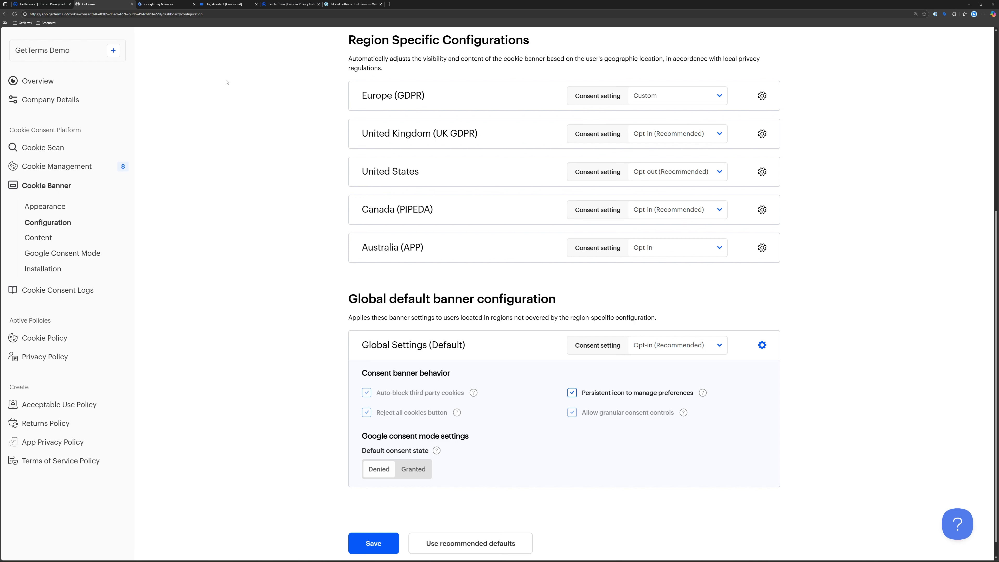
Switch to the staging website and accept all cookies in its consent banner.
left_click(283, 3)
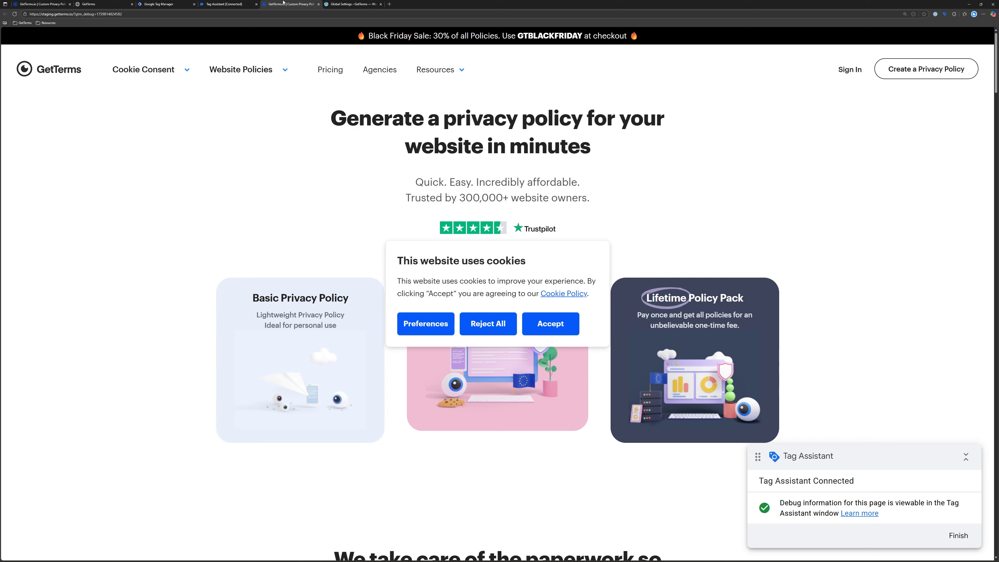
left_click(550, 334)
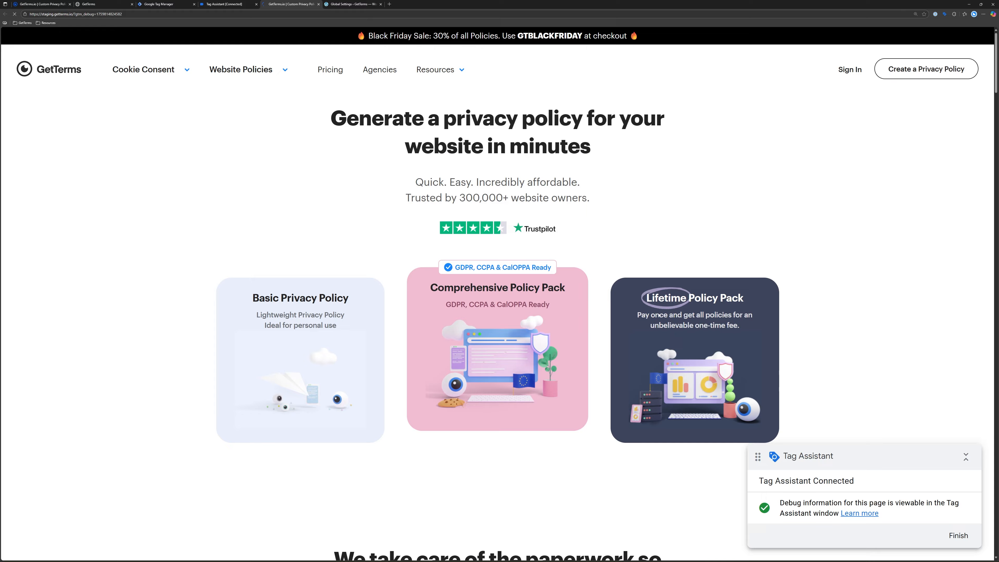
Delete the getterms_cookie_consent entry from the staging site's local storage with the developer tools, close them and reload the page.
right_click(620, 232)
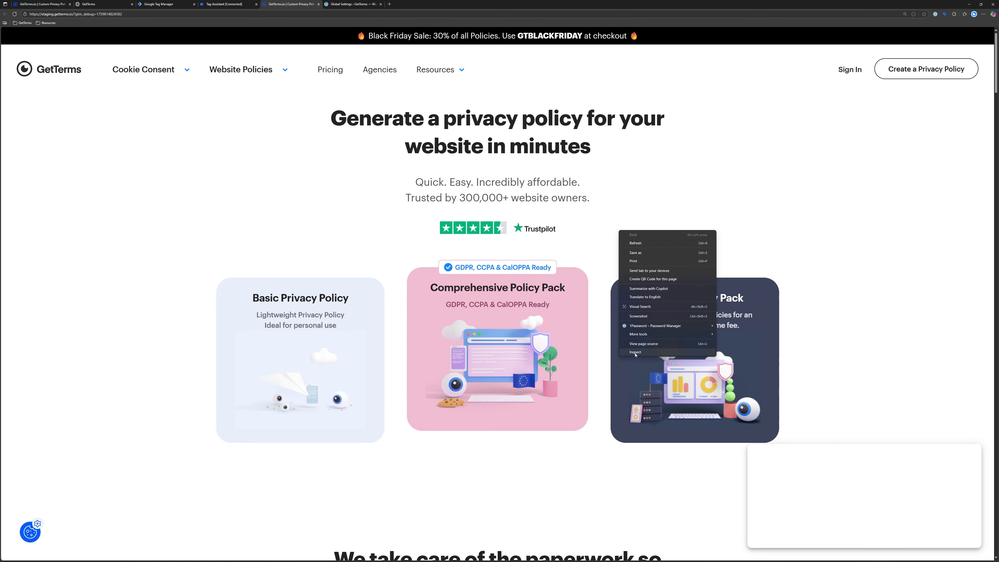
left_click(635, 355)
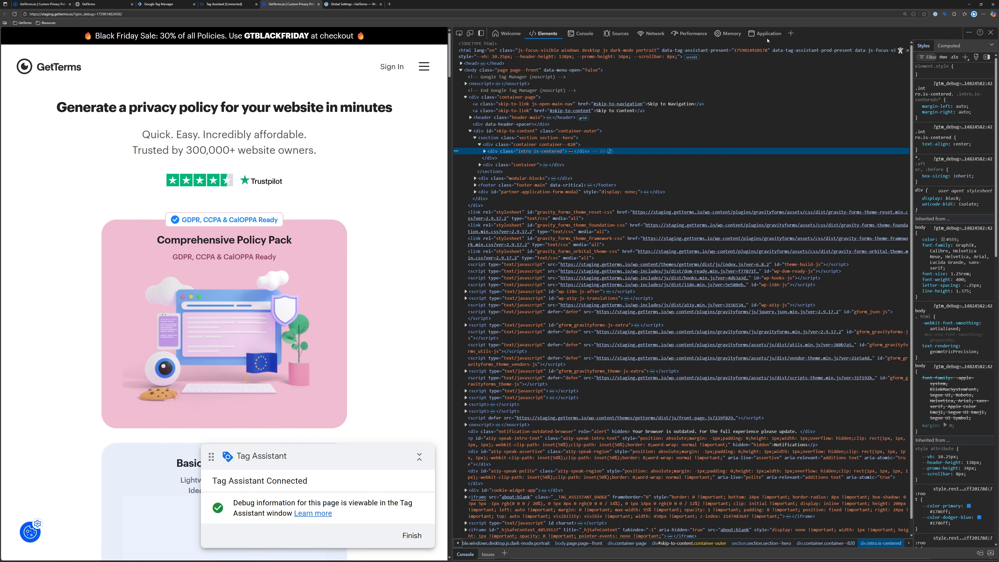
left_click(767, 34)
left_click(459, 94)
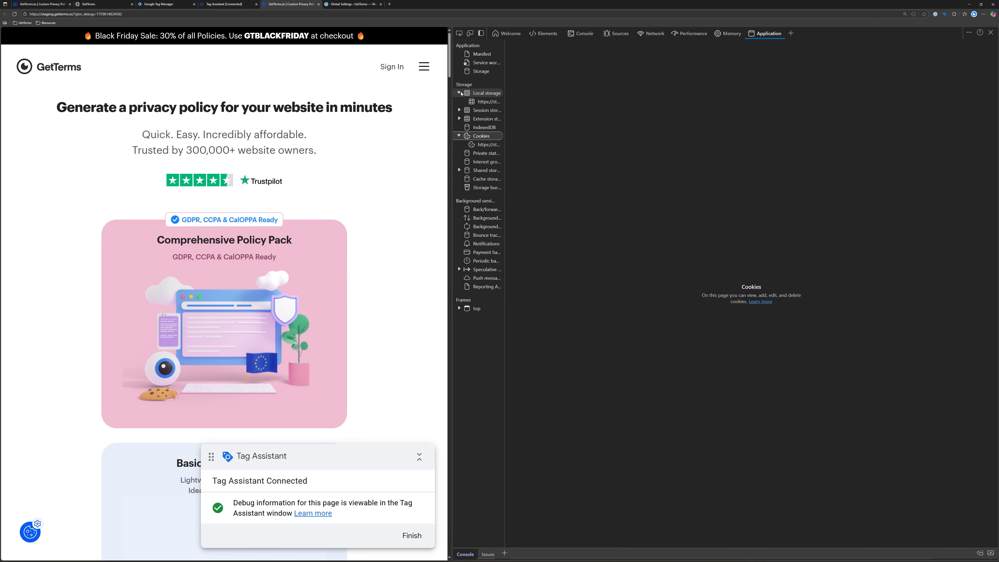
left_click(484, 102)
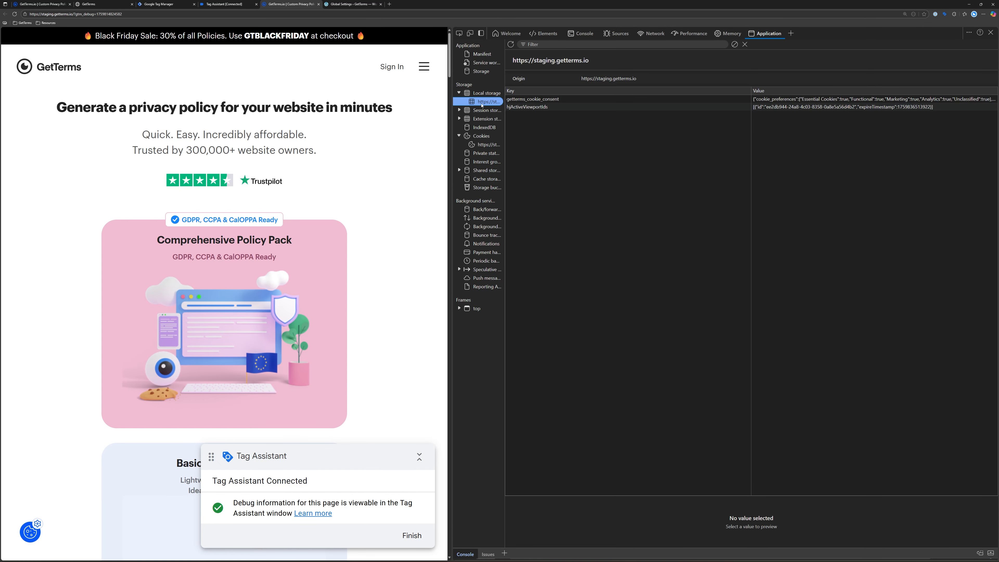
left_click(521, 101)
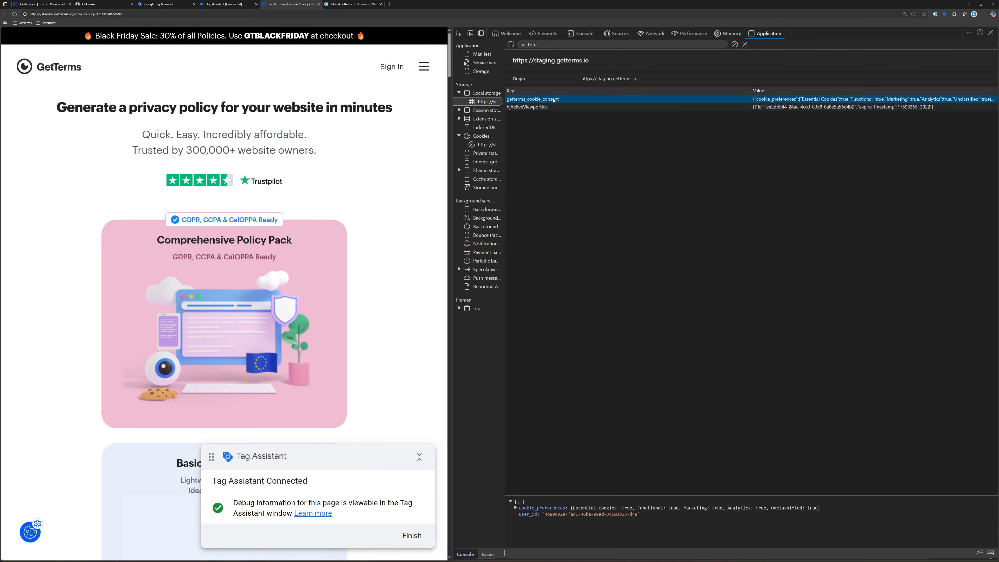
key("Delete")
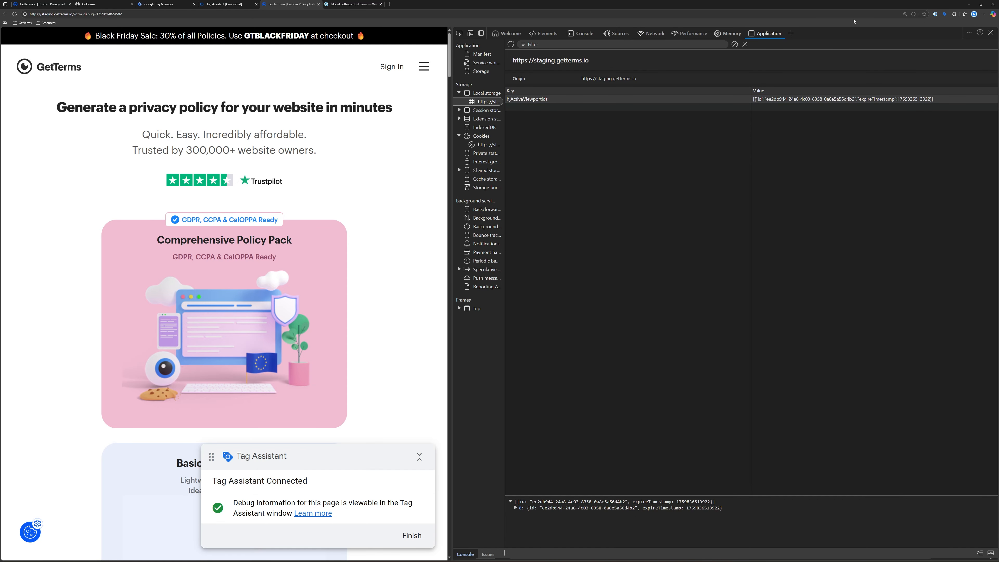
left_click(991, 34)
key("F5")
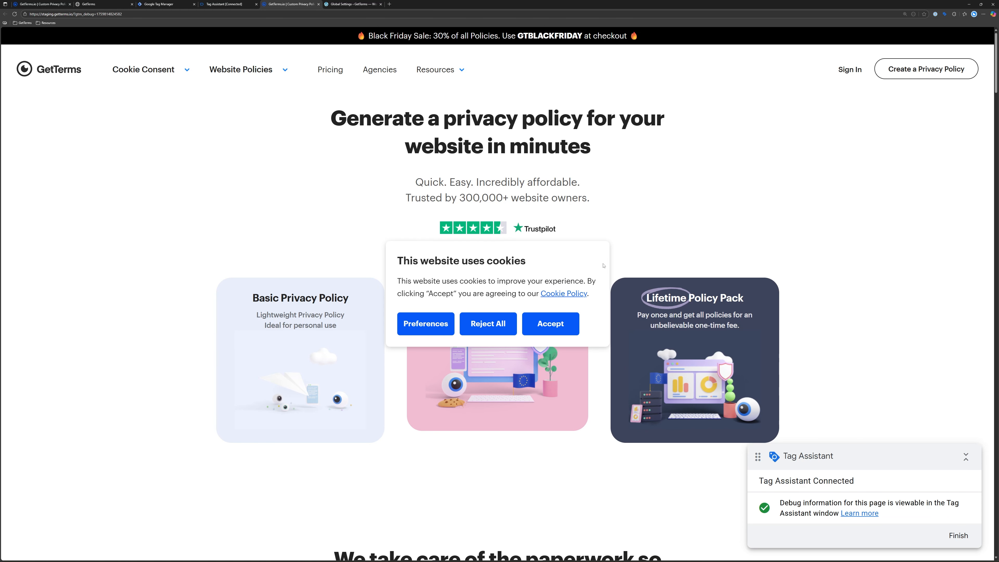
Switch to Tag Assistant and examine the consent state of the latest Consent Default, Consent Initialization and Initialization events.
left_click(238, 4)
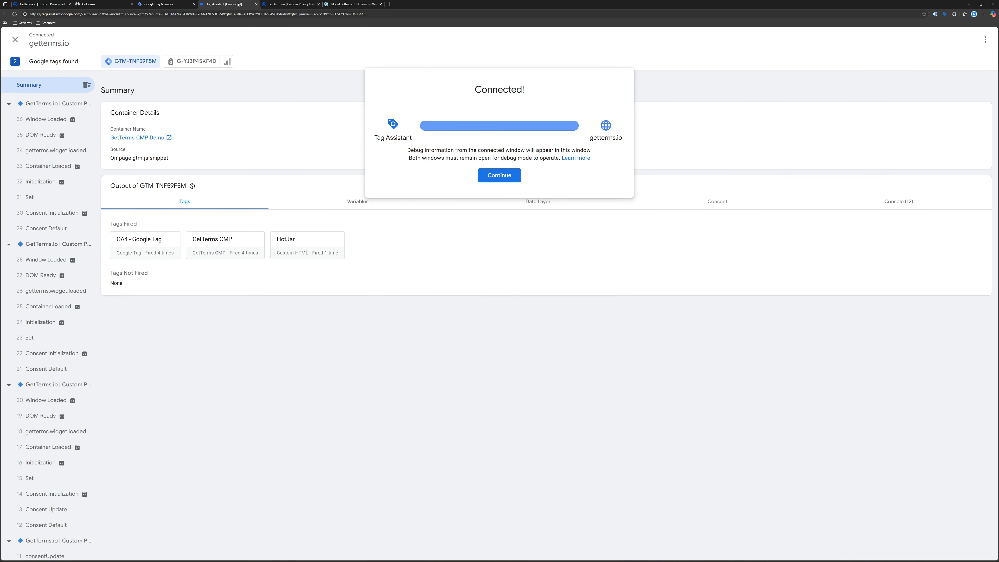
left_click(498, 176)
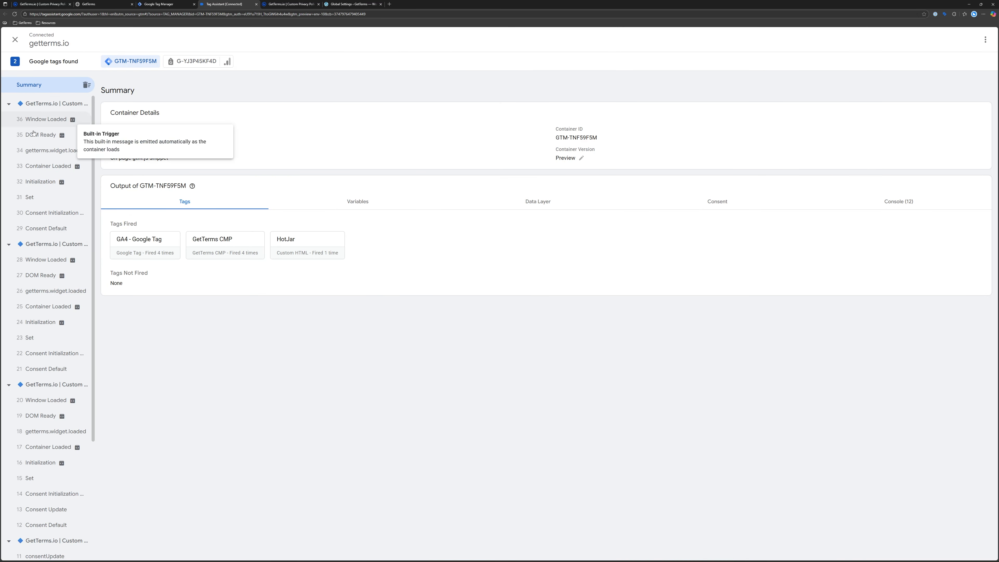
left_click(48, 229)
left_click(721, 179)
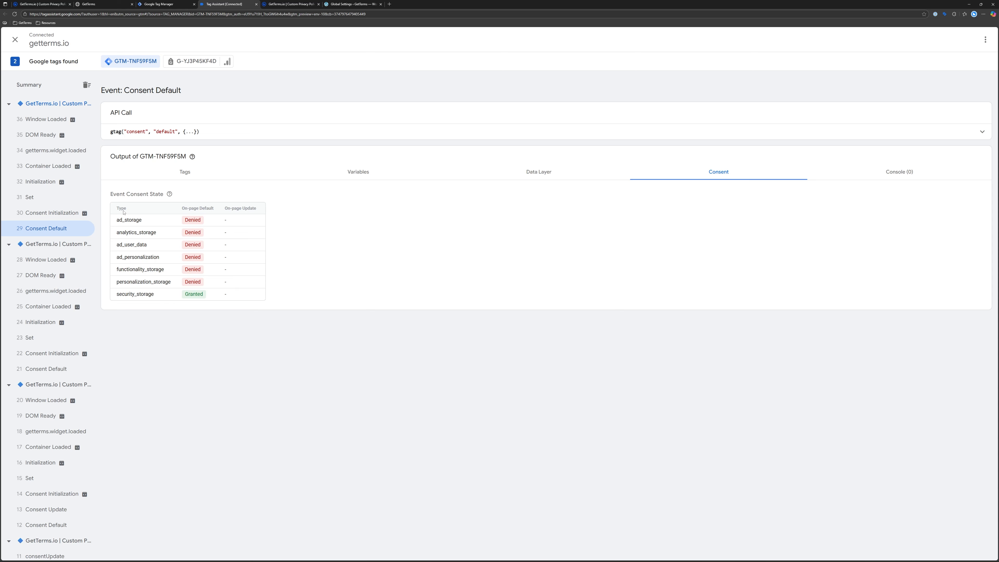
left_click(55, 213)
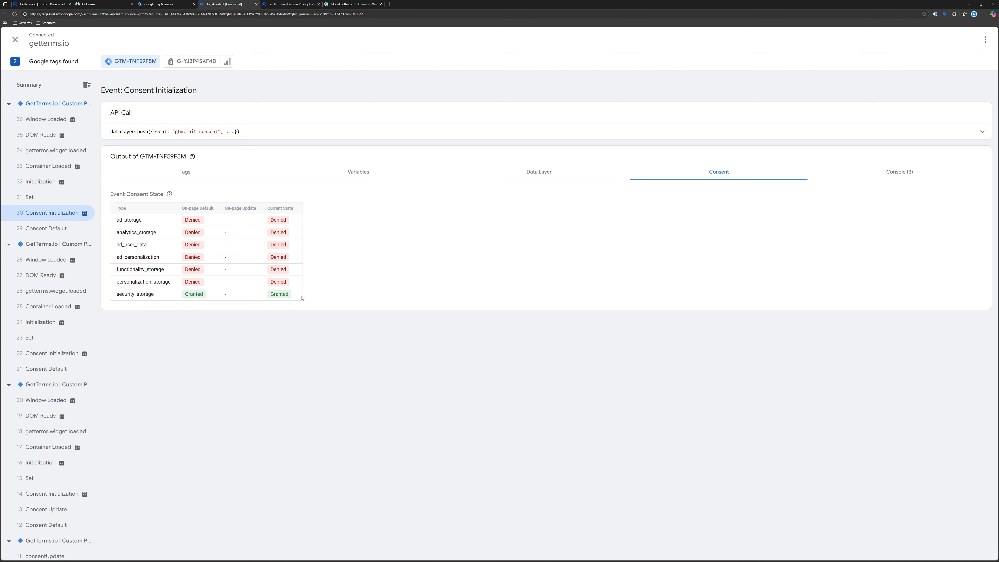
left_click(35, 187)
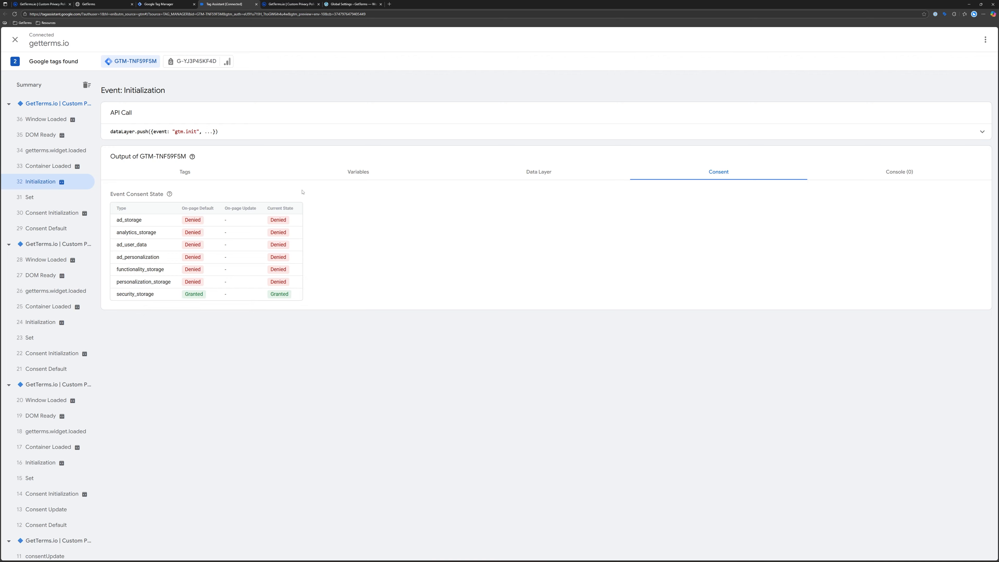
Check which tags fired or were blocked on the Initialization event and compare them with its consent state.
left_click(185, 172)
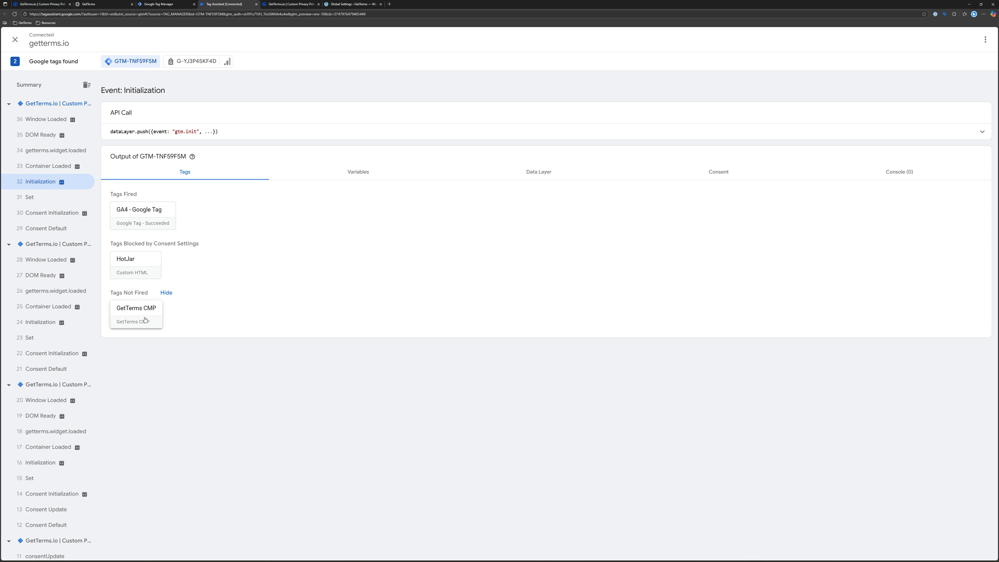
left_click(49, 216)
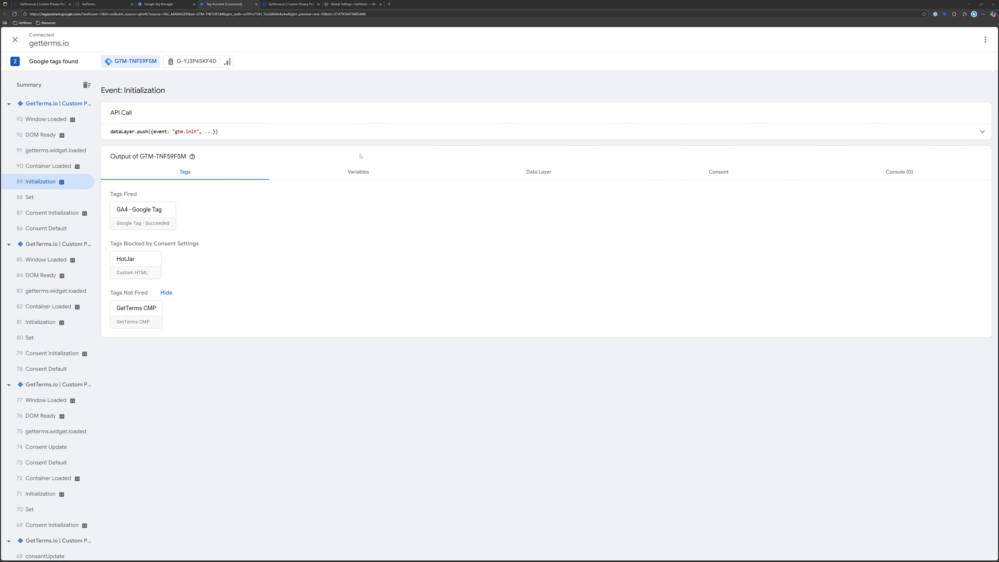
left_click(708, 170)
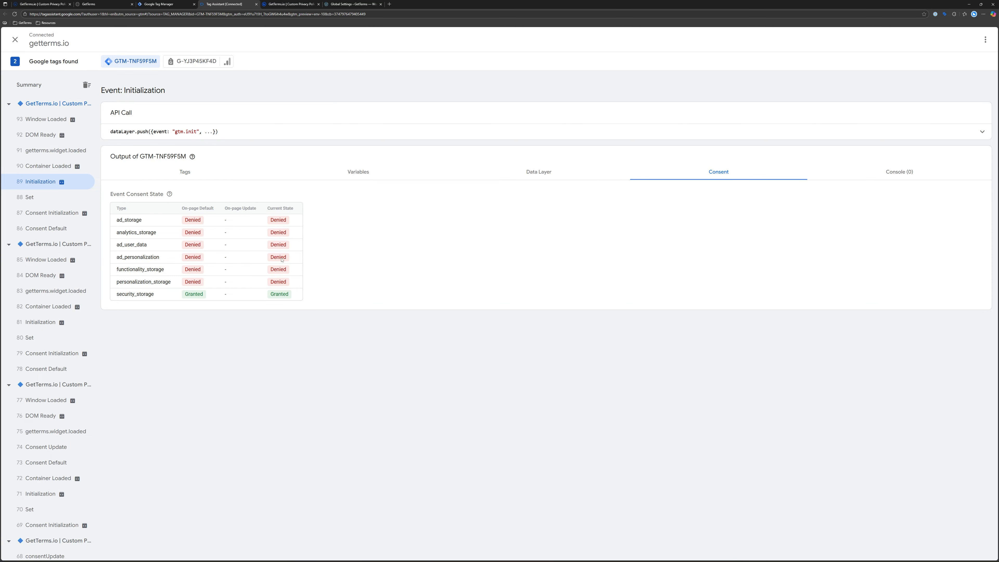
Switch to the staging website and inspect its stored cookies in the developer tools before any consent is given.
left_click(300, 4)
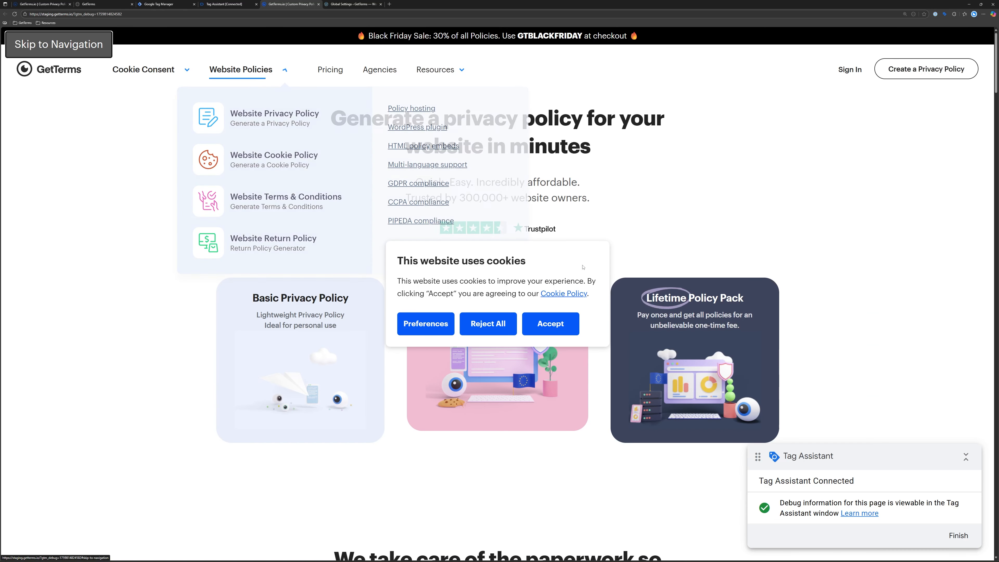
right_click(715, 253)
left_click(740, 376)
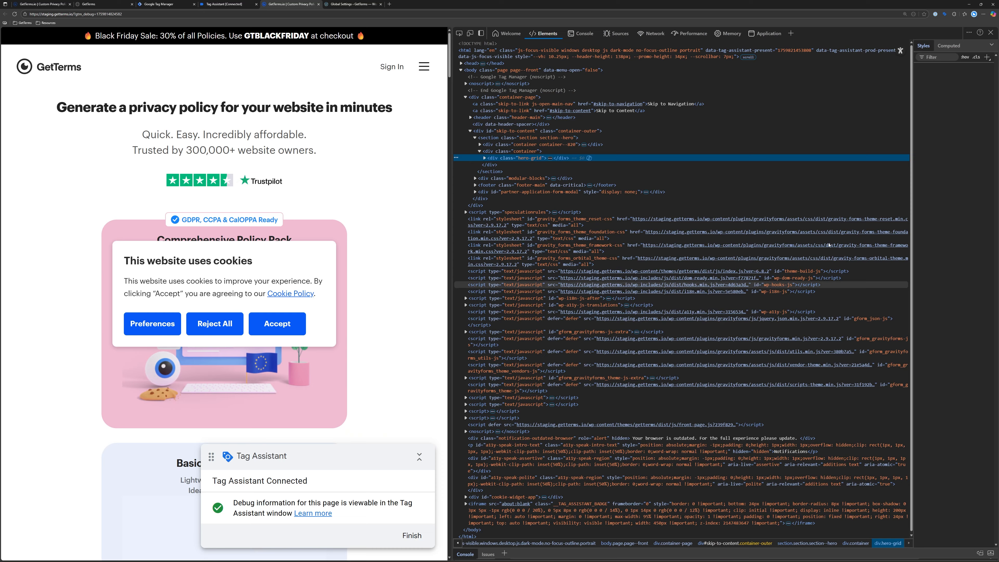
left_click(766, 35)
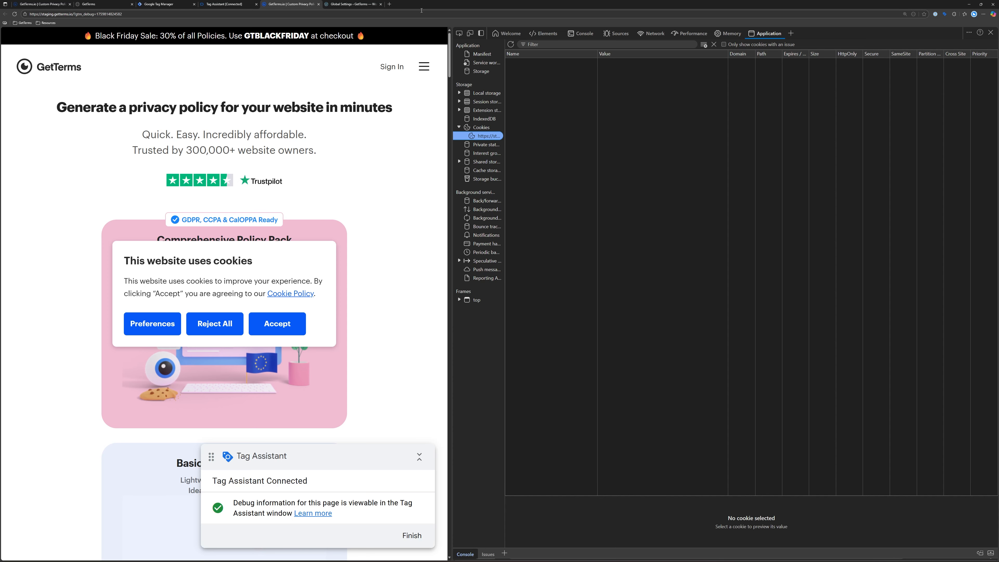
Return to Tag Assistant and examine the fired and blocked tags of the newest Initialization event.
left_click(165, 4)
left_click(224, 4)
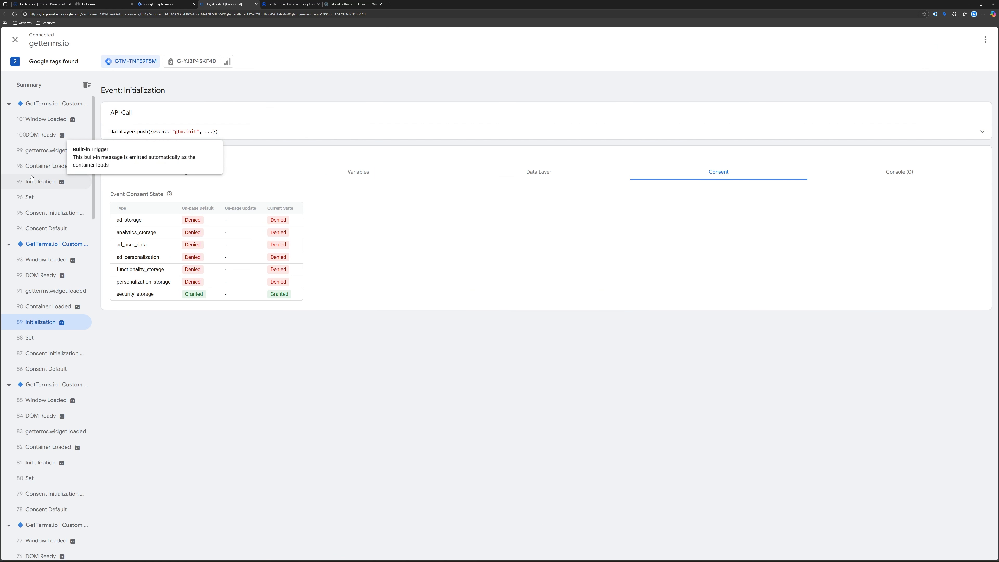
left_click(33, 185)
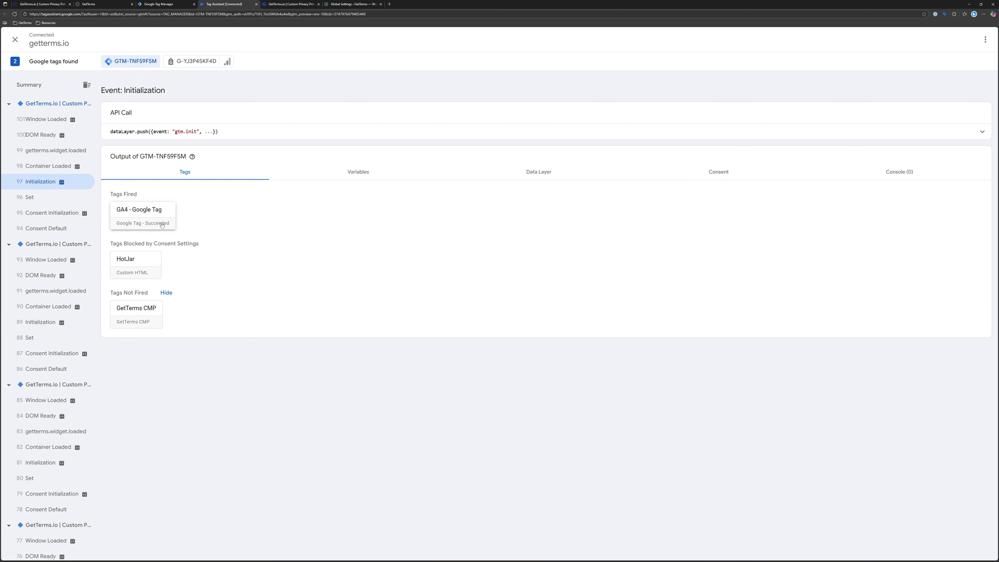
Grant consent on the staging website by accepting all cookies, and return to Tag Assistant.
left_click(275, 3)
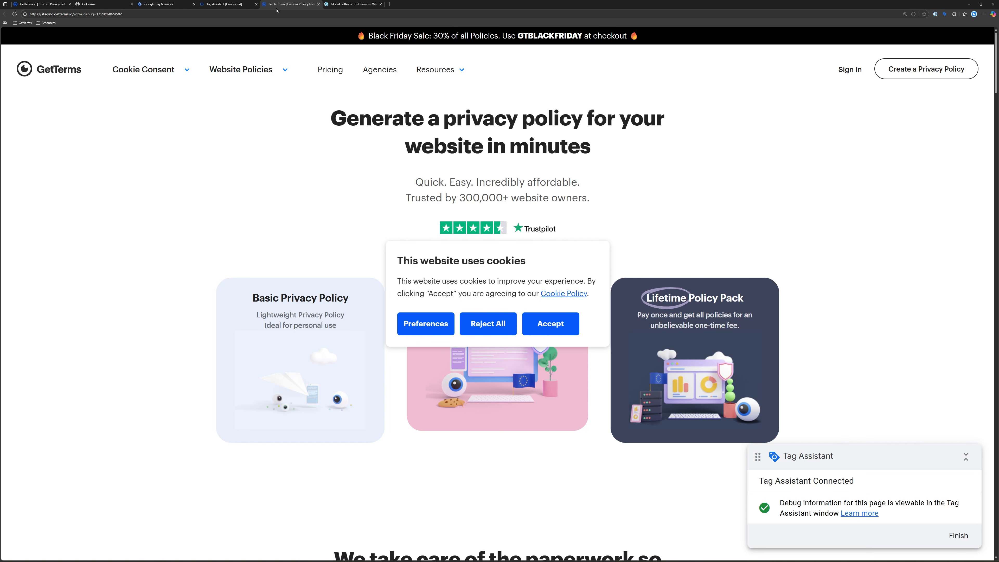
left_click(561, 333)
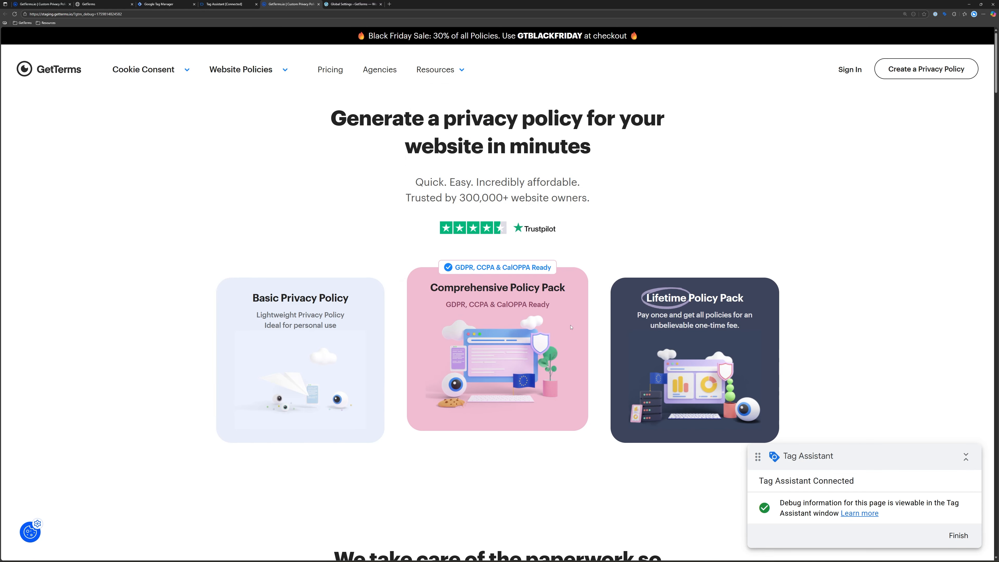
left_click(235, 3)
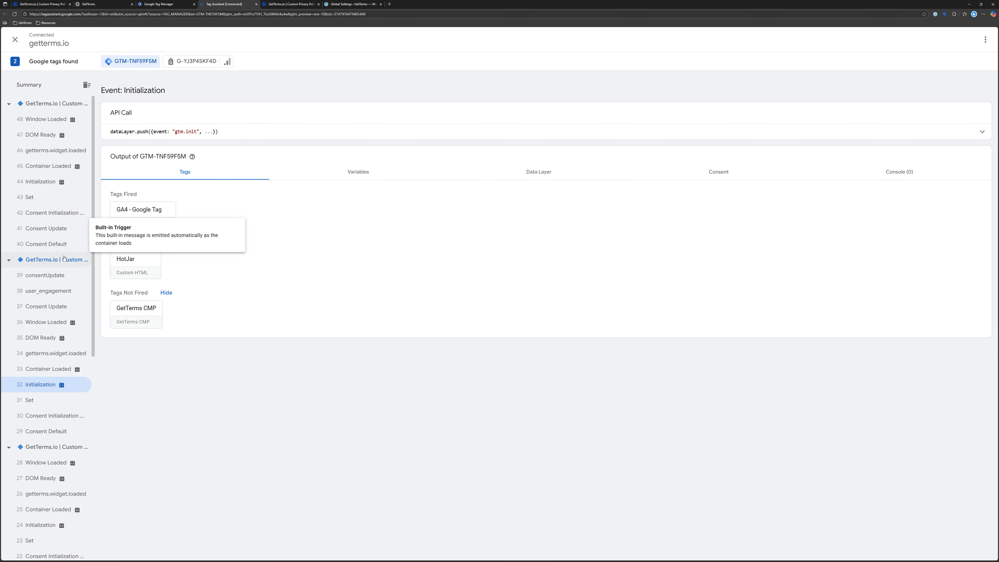
Examine the latest page load's consent states from Consent Default through Initialization, and check which tags fired on Initialization.
left_click(44, 244)
left_click(754, 177)
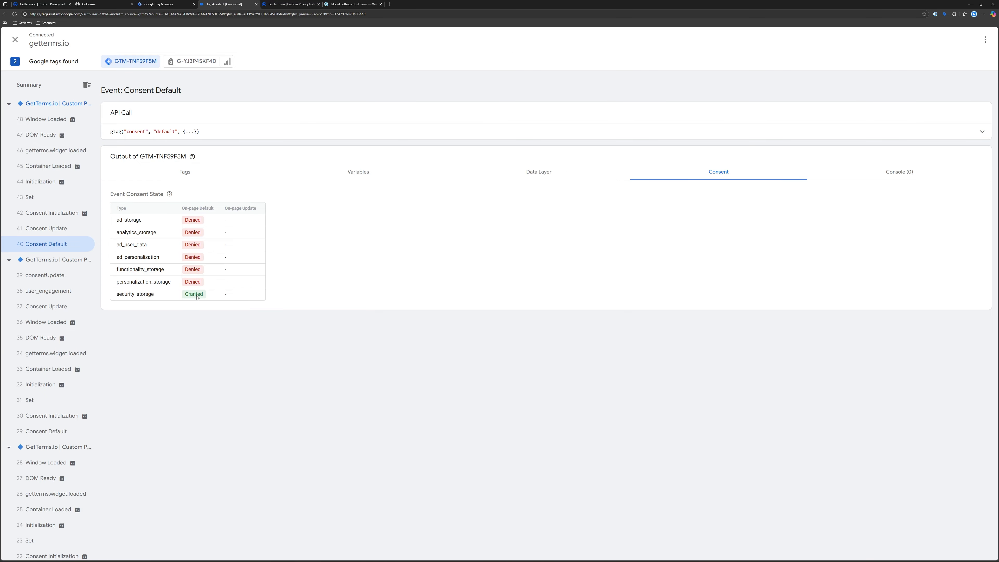
left_click(52, 230)
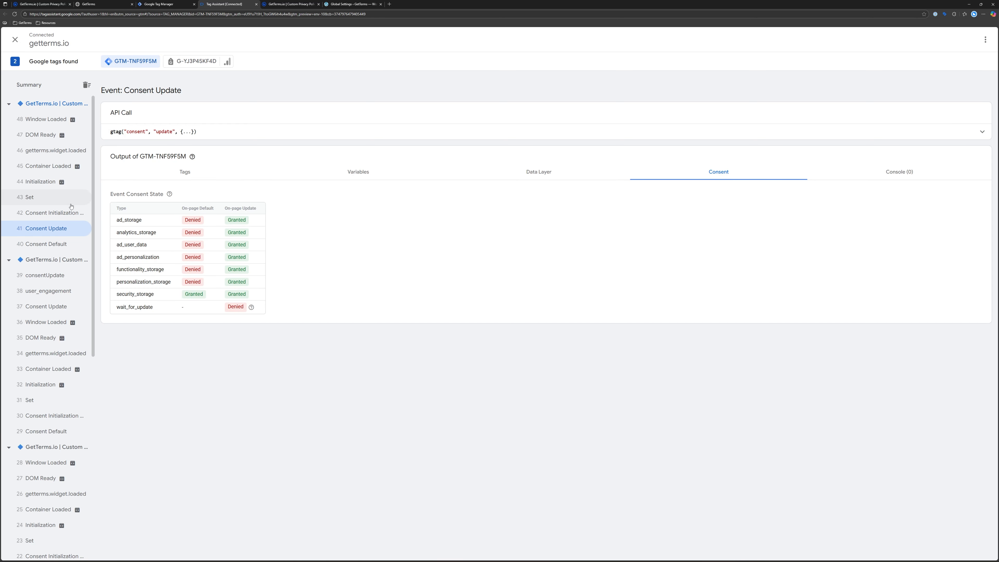
left_click(58, 216)
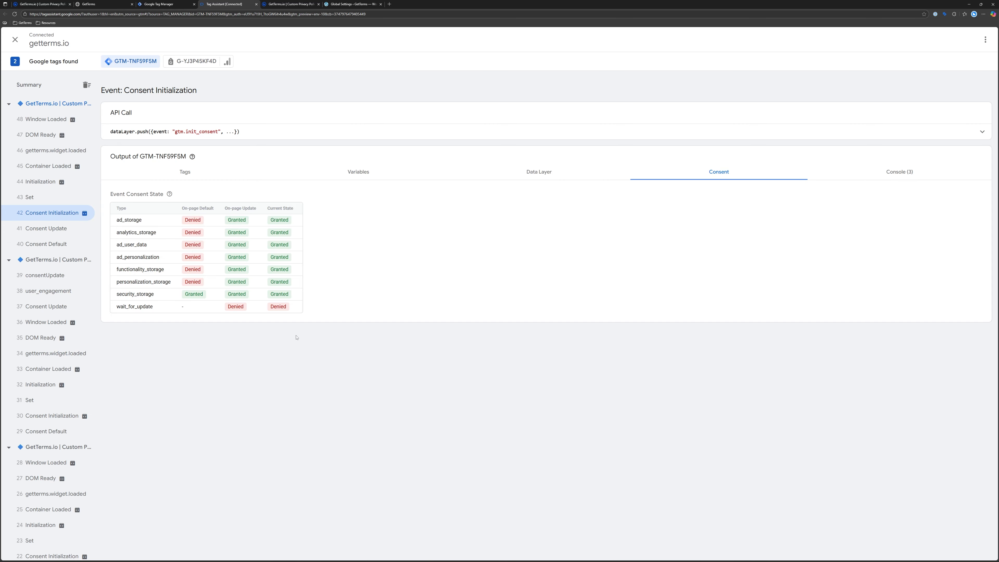
left_click(42, 183)
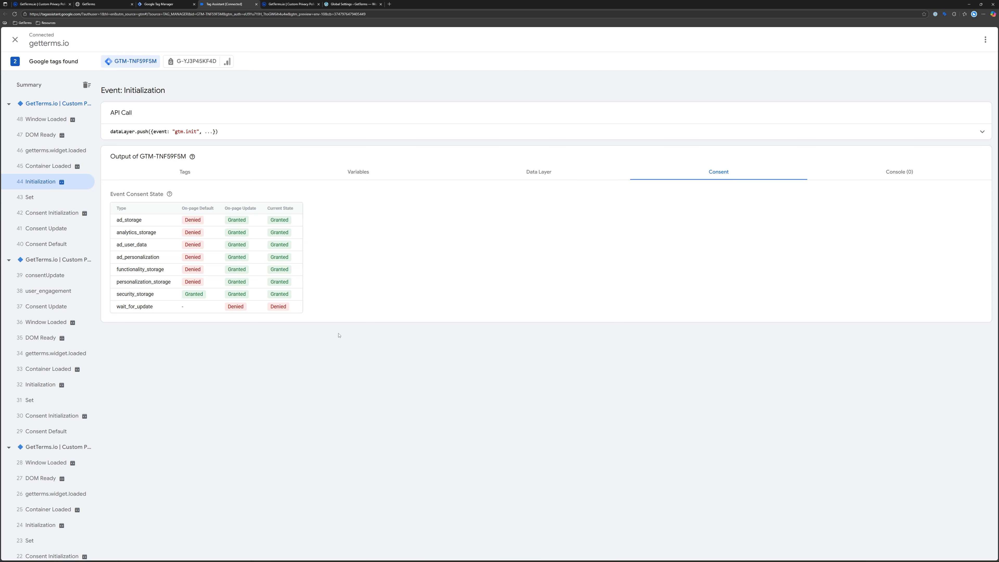
left_click(187, 175)
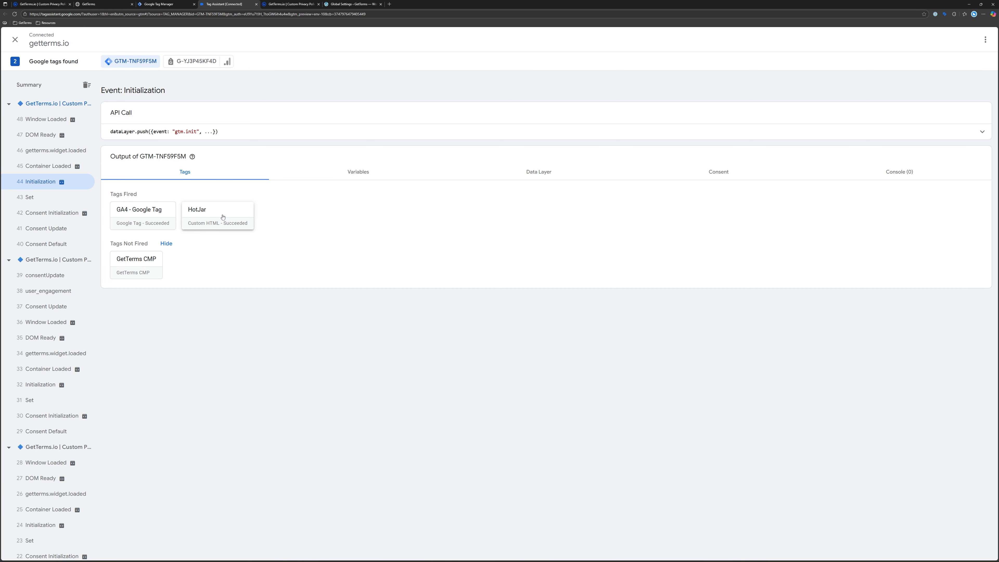
Switch to GetTerms and enable installation diagnostics and console debugging in the cookie banner's Google consent mode settings.
left_click(98, 3)
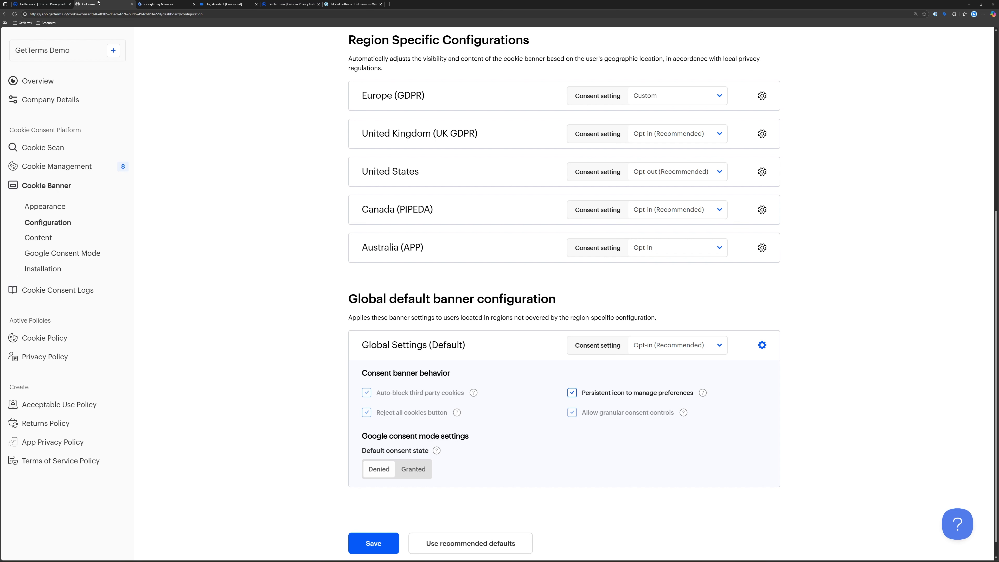
left_click(66, 258)
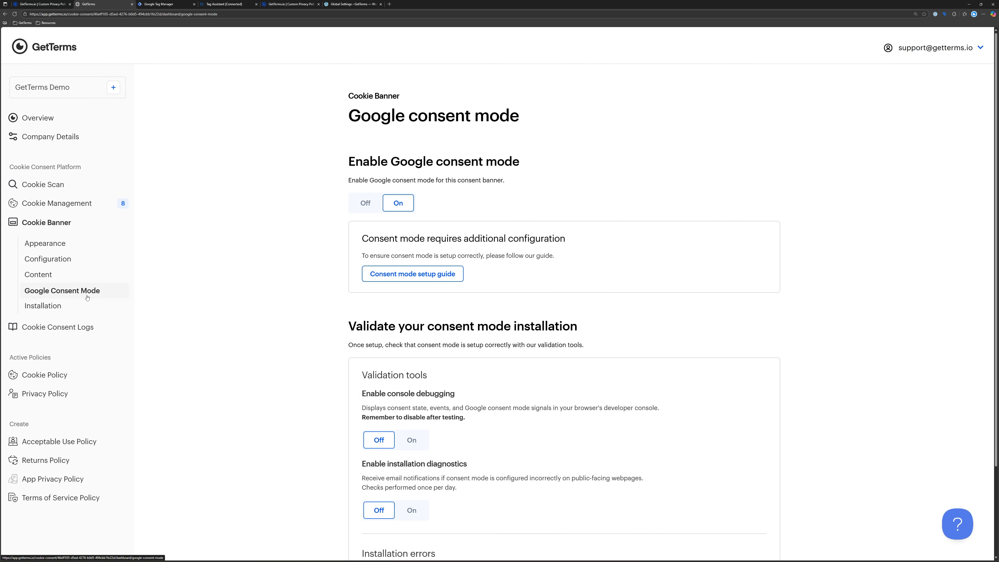
scroll(287, 282, "down", 3)
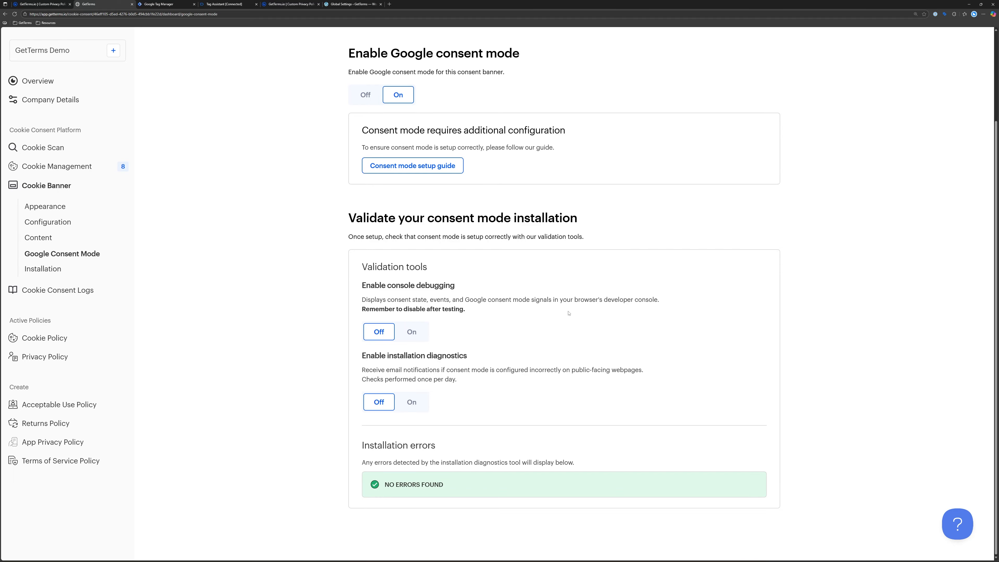
left_click(418, 404)
left_click(409, 334)
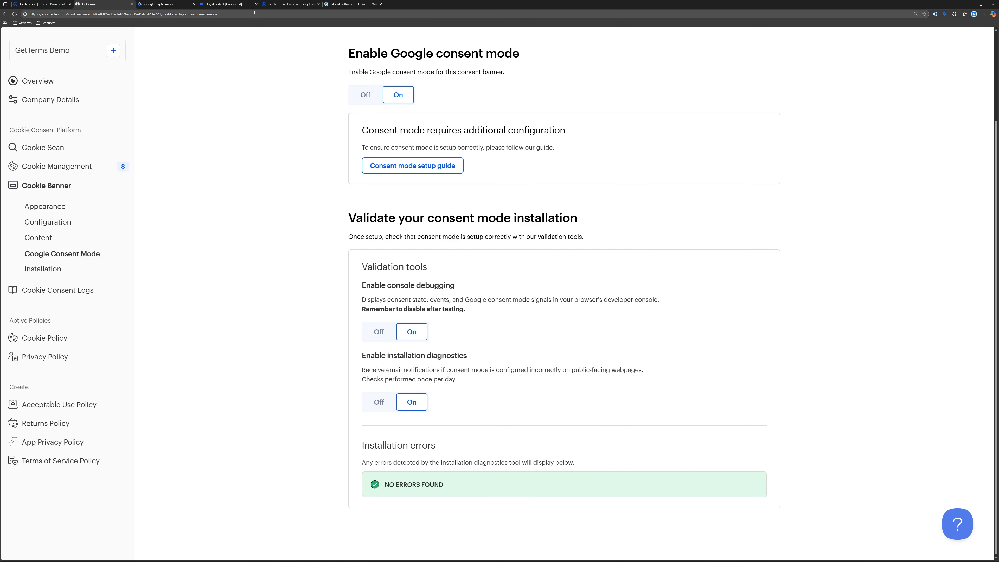
Switch to the staging website, reload it with the developer console open, and examine the GetTerms debug messages and expanded getTermsCookiePrefs values.
left_click(286, 5)
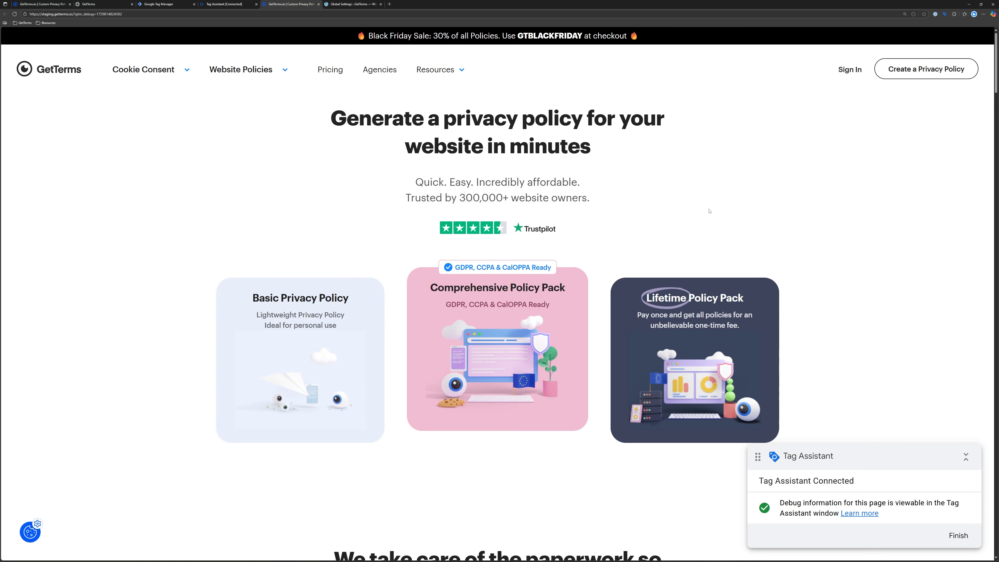
key("F12")
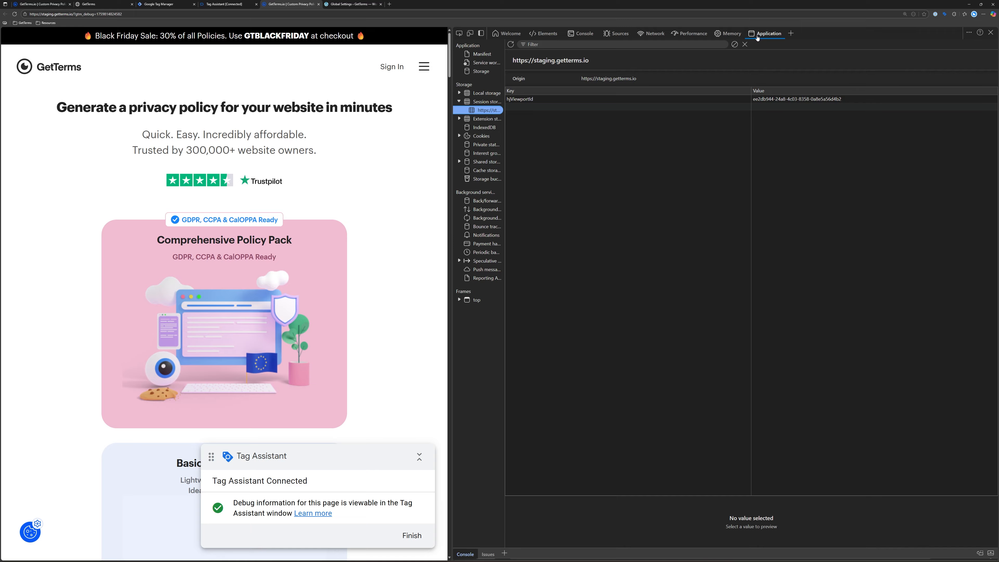
left_click(581, 33)
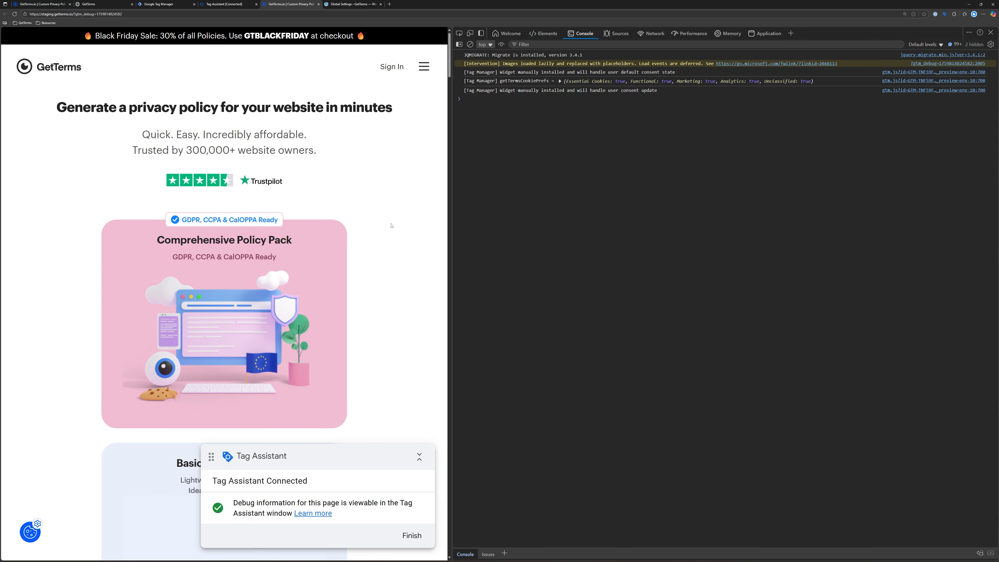
key("F5")
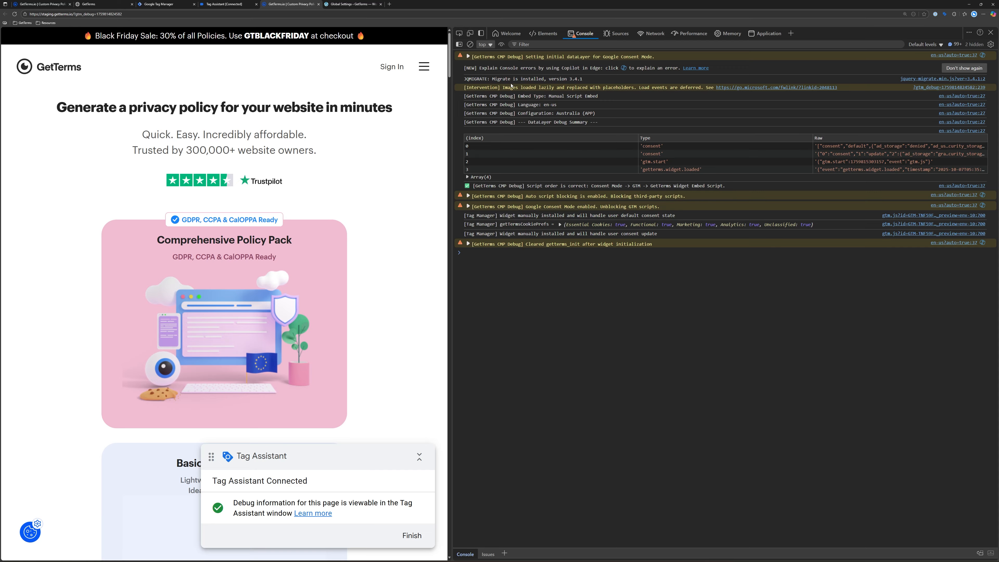
left_click(560, 225)
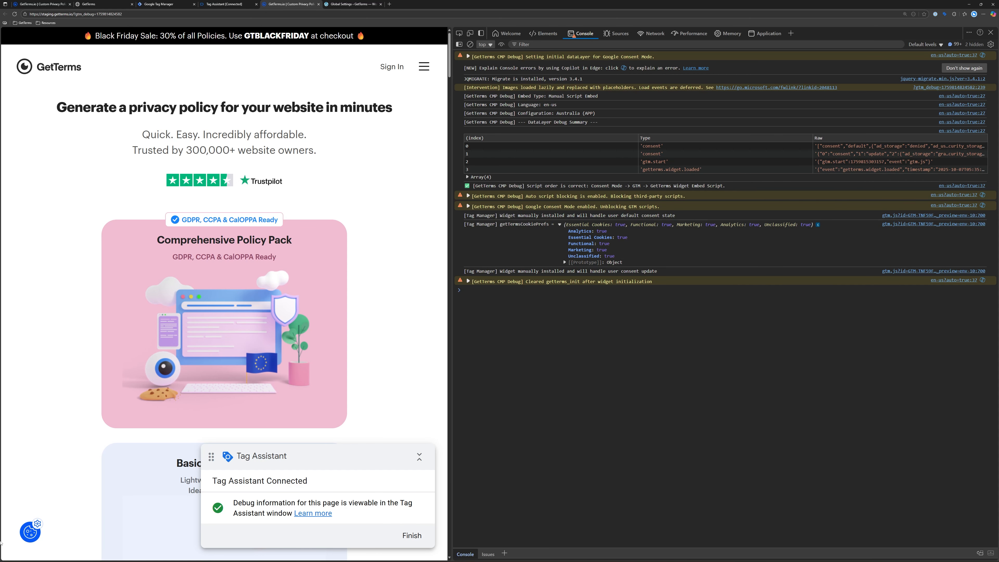
Disable Functional Cookies in the staging website's cookie preferences and save the preferences.
left_click(30, 532)
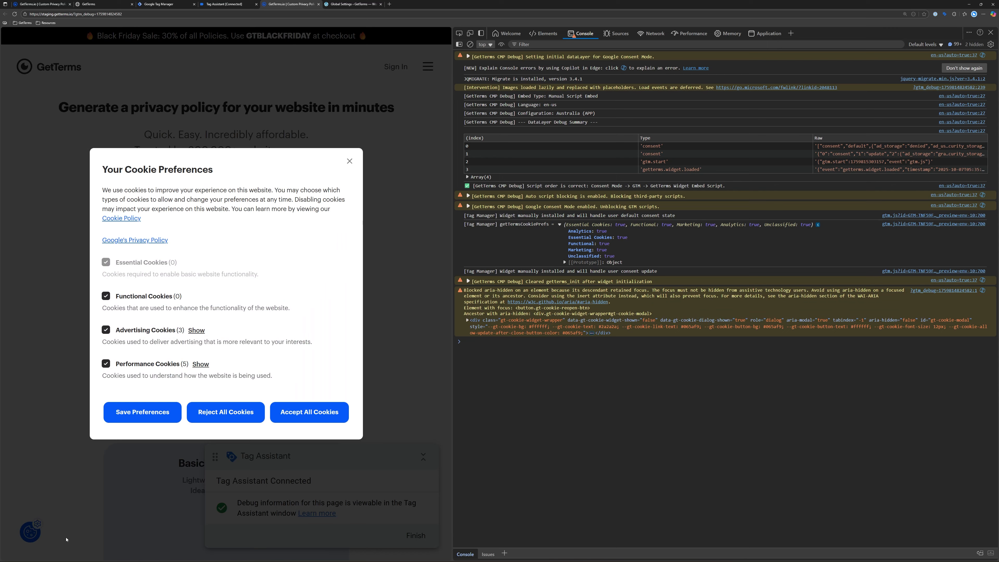
left_click(105, 298)
left_click(144, 417)
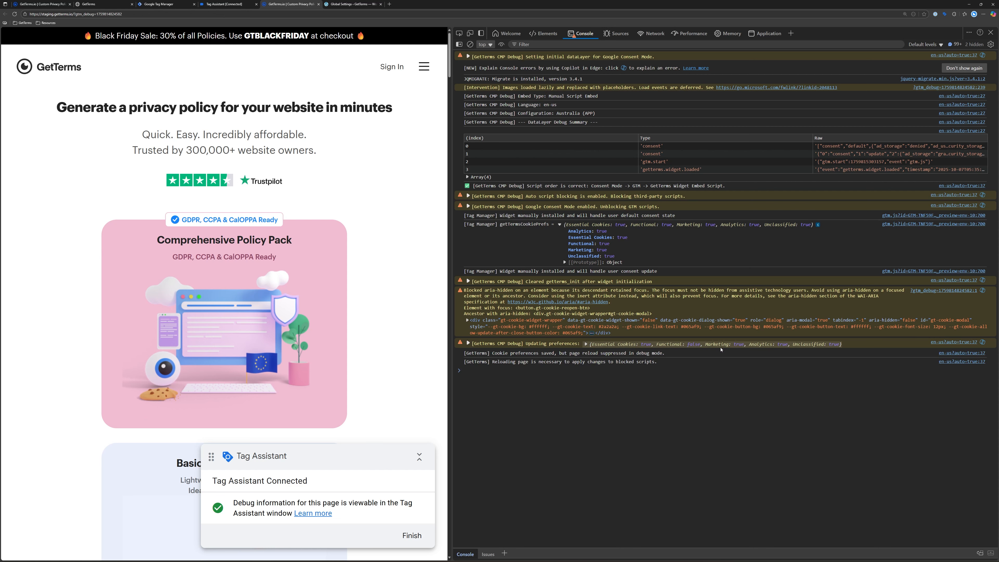
Switch to WordPress Global Settings, move the GetTerms embed script below the Google Tag Manager snippet in Head Scripts, and save the options.
key("ctrl+Tab")
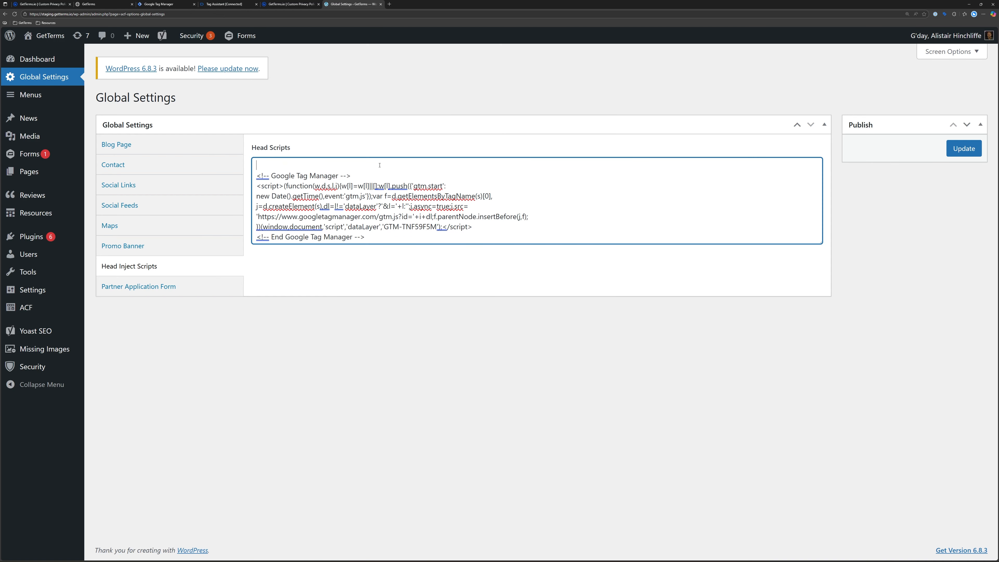
left_click(376, 228)
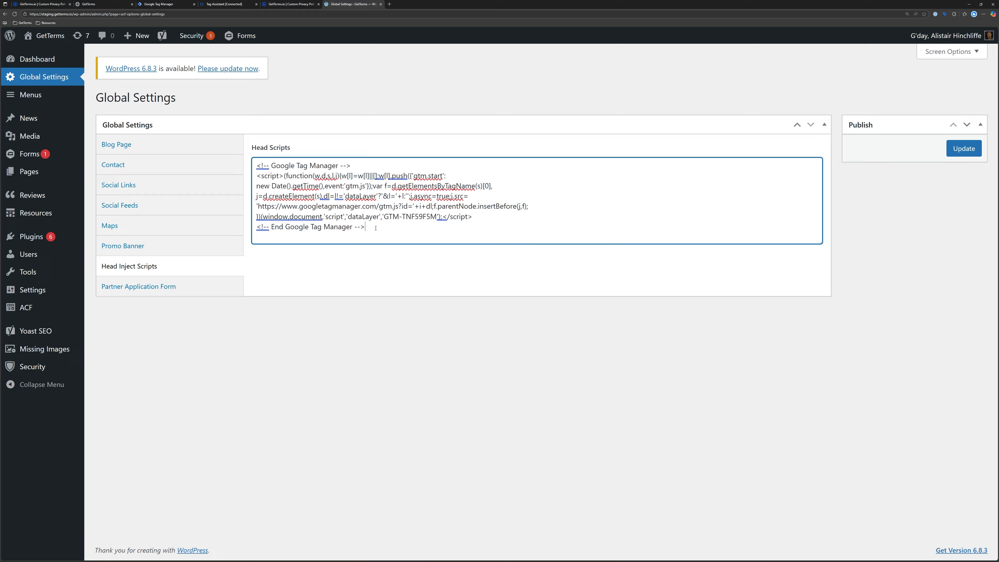
type("<script type=\"text/javascript\" src=\"https://gettermscmp.com/cookie-consent/embed/46eff105-d5ed-4276-b0d5-494cbb1fe22d/en-us?auto=true\"> </script>")
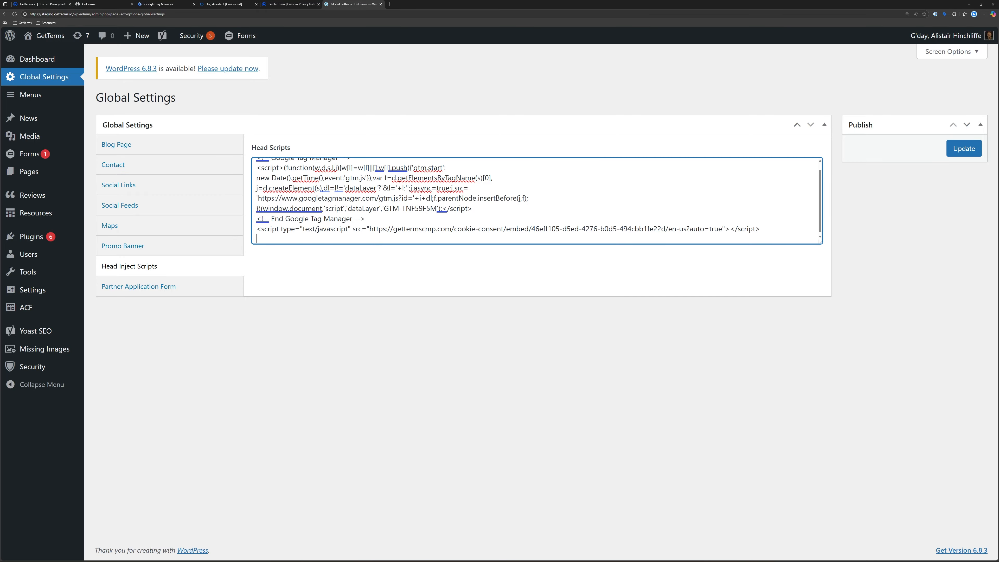
key("ctrl+z")
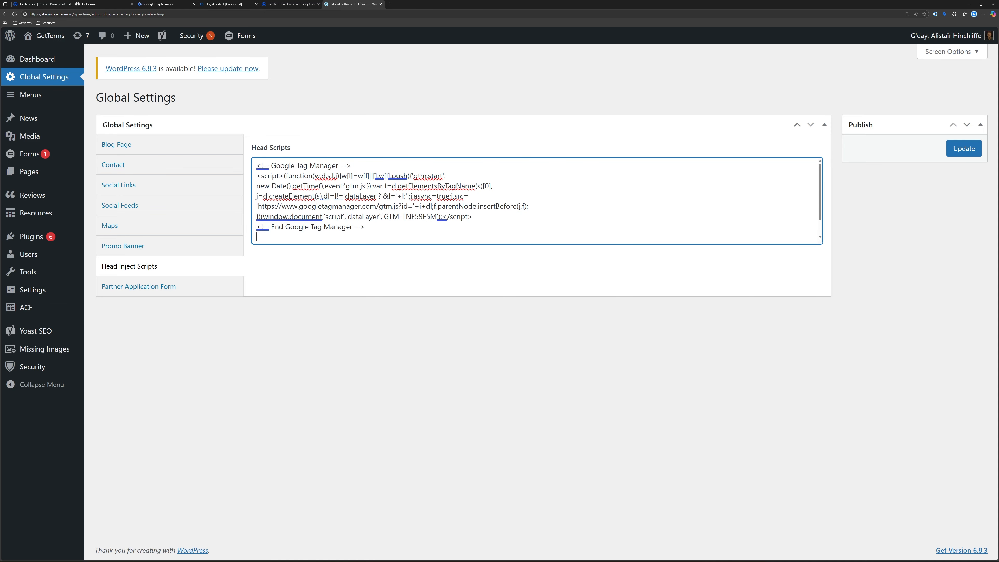
key("ctrl+v")
key("ctrl+z")
left_click(958, 154)
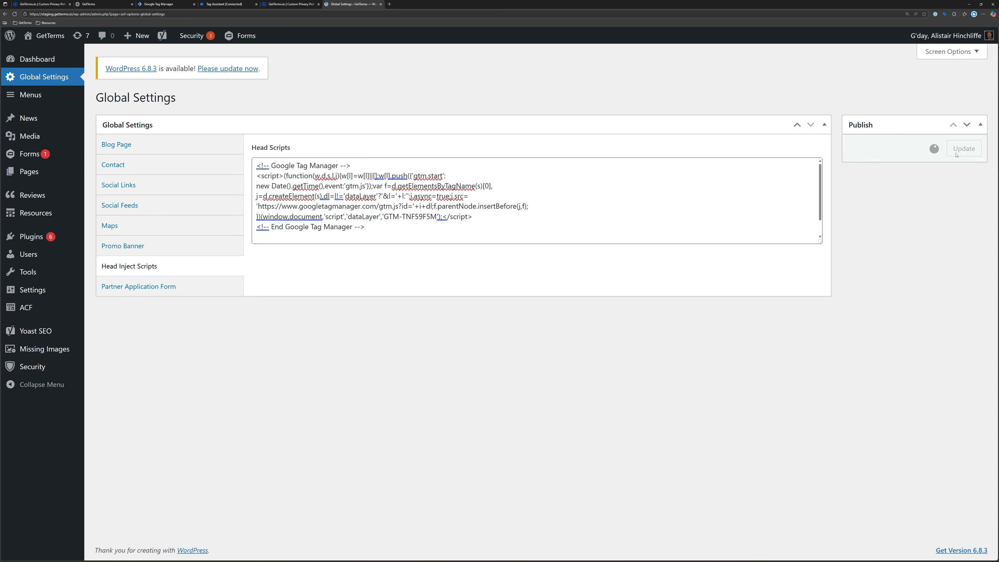
Check the staging website's console output, and examine the details of the reported installation error on GetTerms' Google consent mode page.
left_click(279, 4)
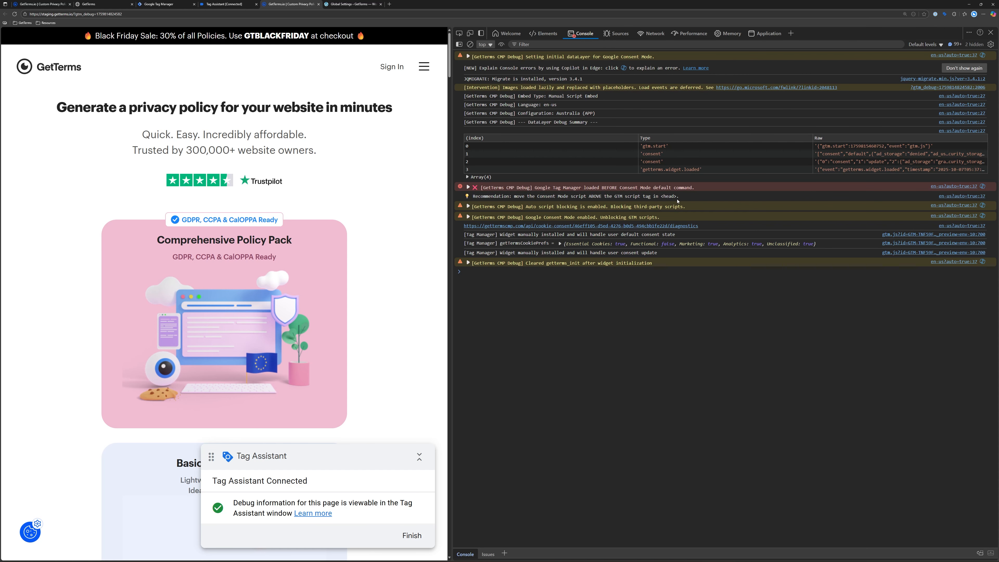
left_click(97, 4)
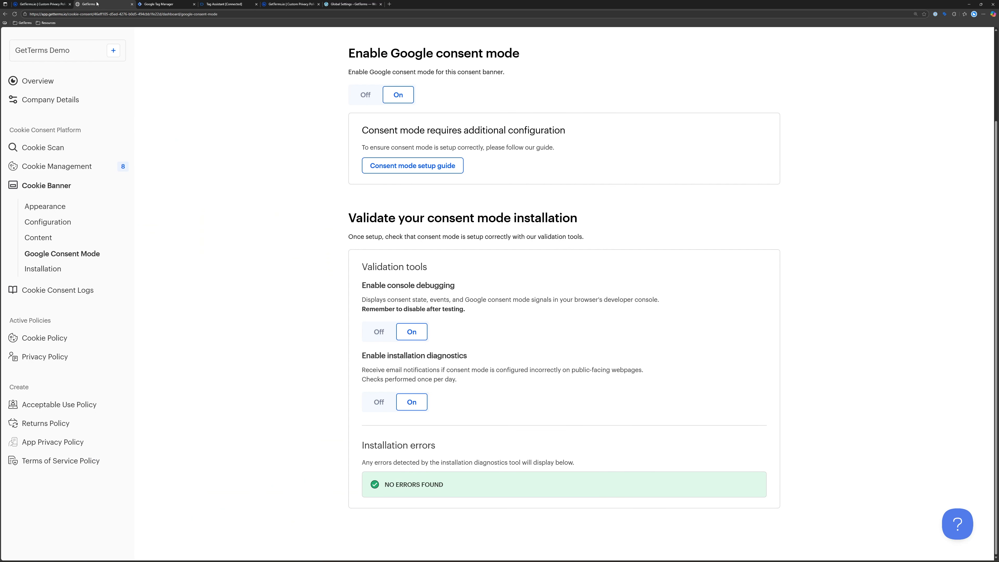
left_click(81, 259)
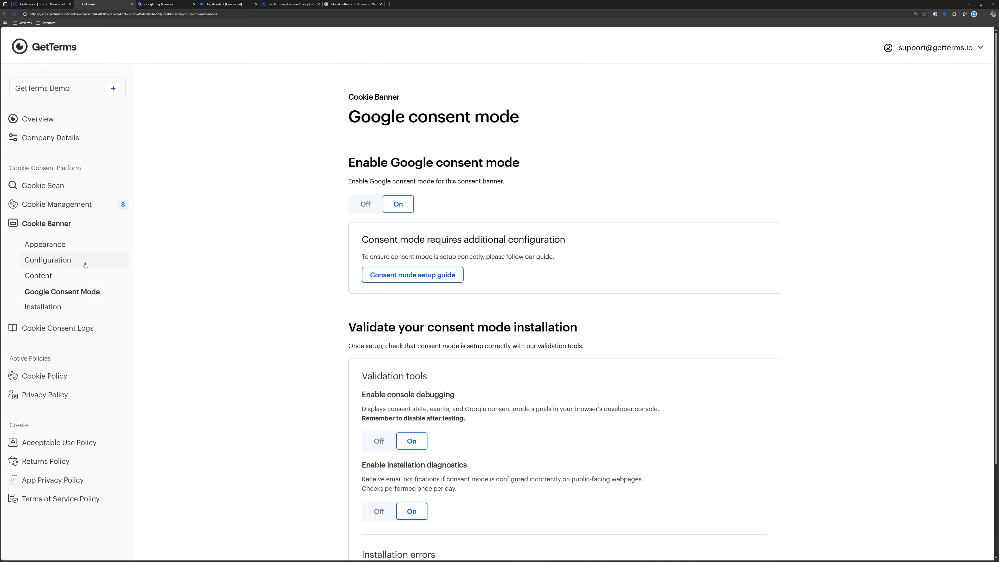
scroll(391, 309, "down", 3)
scroll(391, 309, "down", 1)
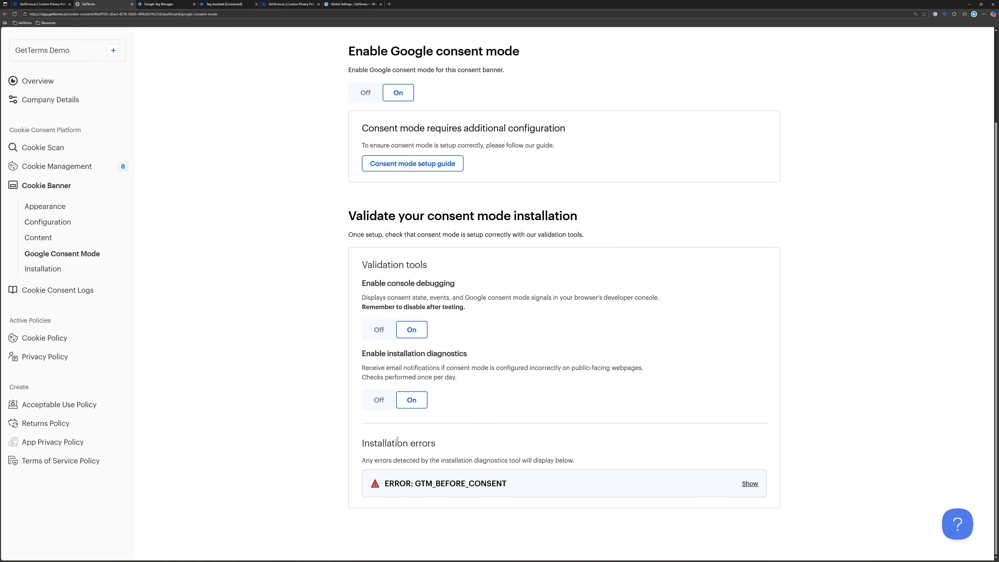
left_click(750, 483)
scroll(582, 464, "down", 5)
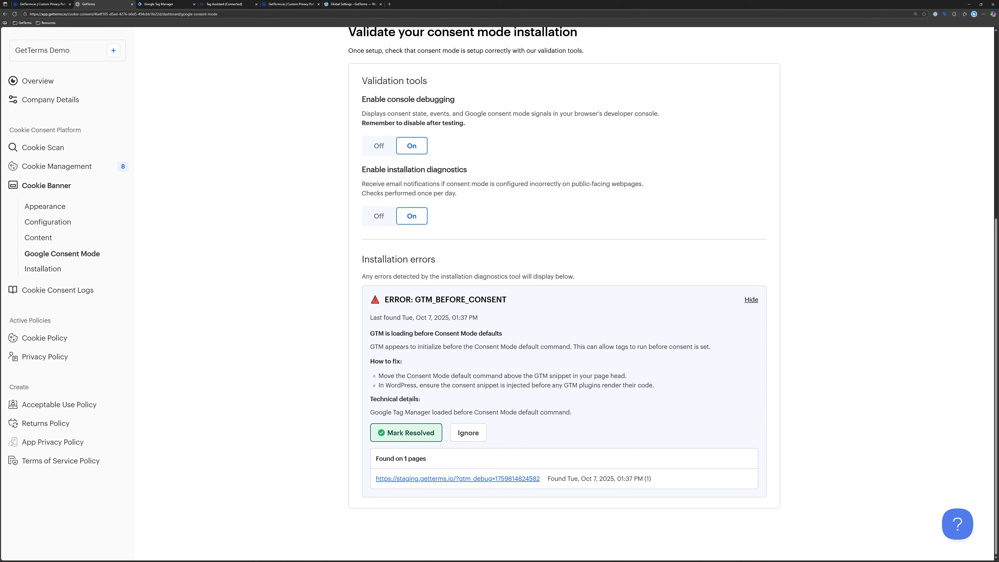
left_click(398, 440)
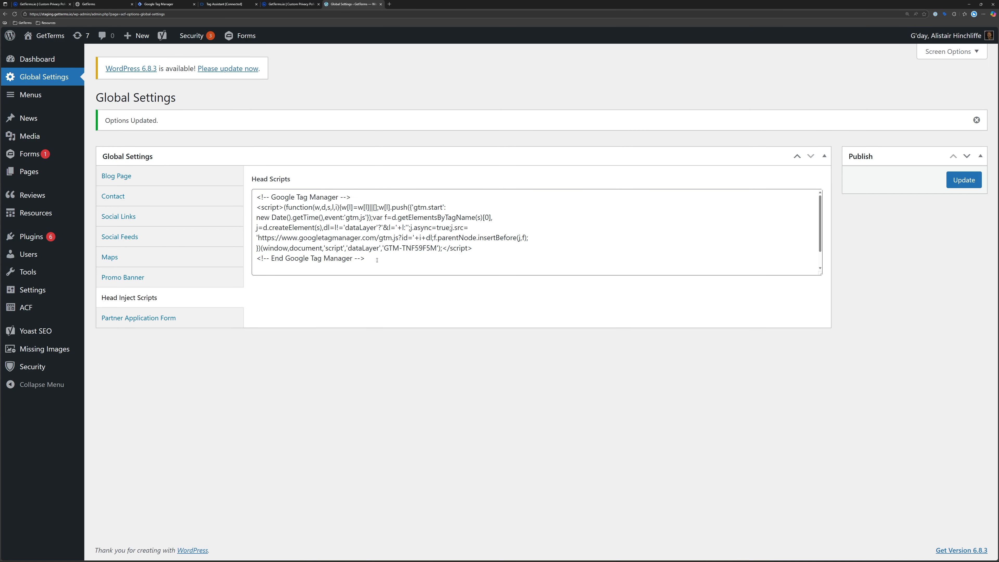
In WordPress Head Scripts, move the GetTerms embed script above the Google Tag Manager snippet, separated by a blank line, and save the options.
scroll(377, 260, "down", 1)
left_click_drag(255, 259, 762, 259)
key("BackSpace")
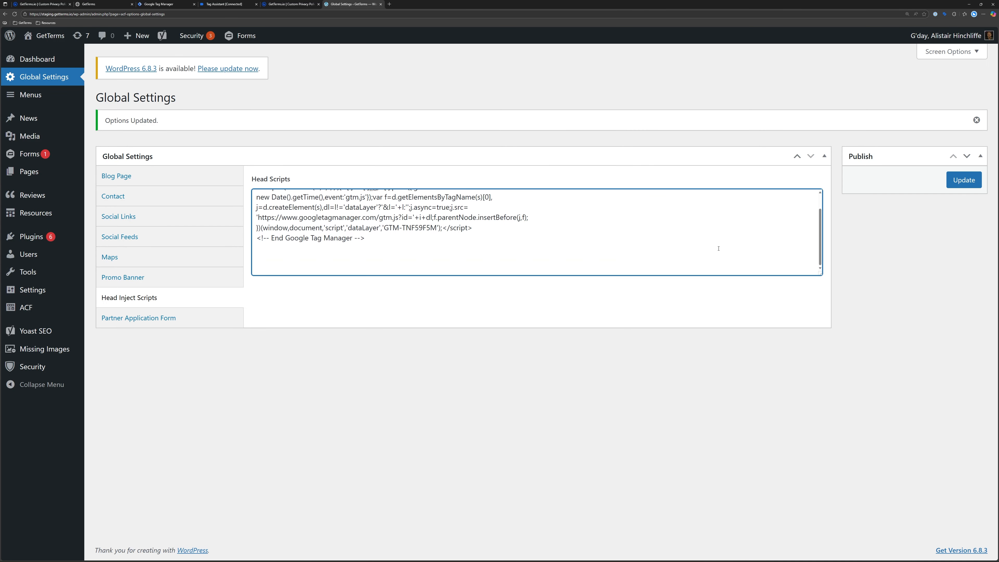
key("BackSpace")
key("BackSpace")
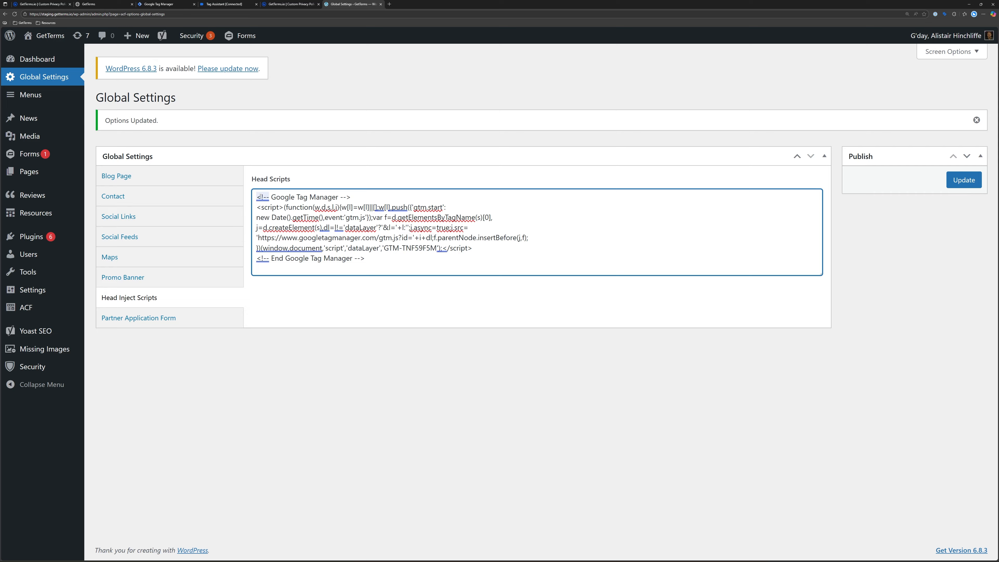
left_click(257, 196)
type("<script type=\"text/javascript\" src=\"https://gettermscmp.com/cookie-consent/embed/46eff105-d5ed-4276-b0d5-494cbb1fe22d/en-us?auto=true\"></script>")
key("Return")
key("Return")
left_click(964, 180)
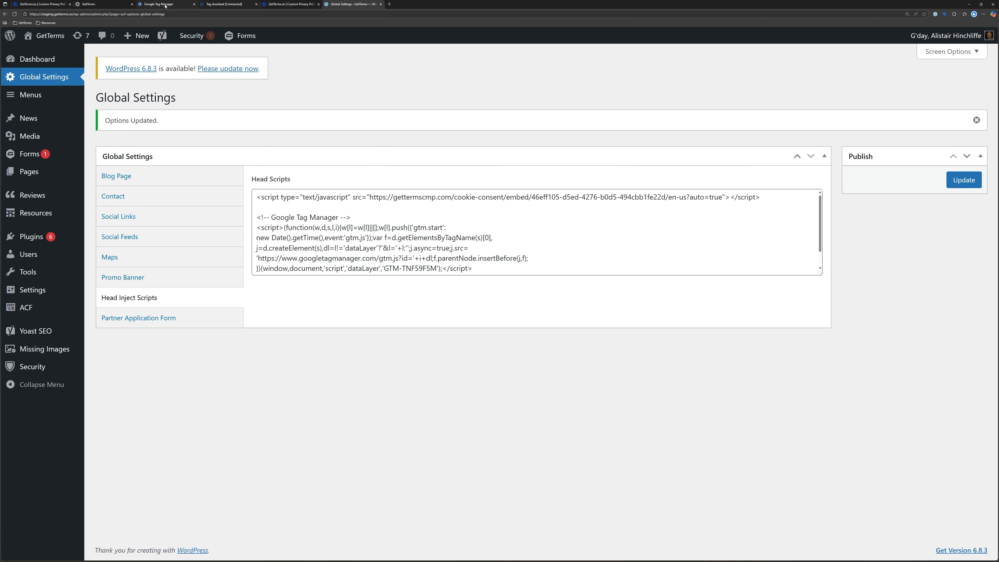
Switch to GetTerms, mark the GTM_BEFORE_CONSENT installation error as resolved, and set it back to unresolved.
left_click(110, 4)
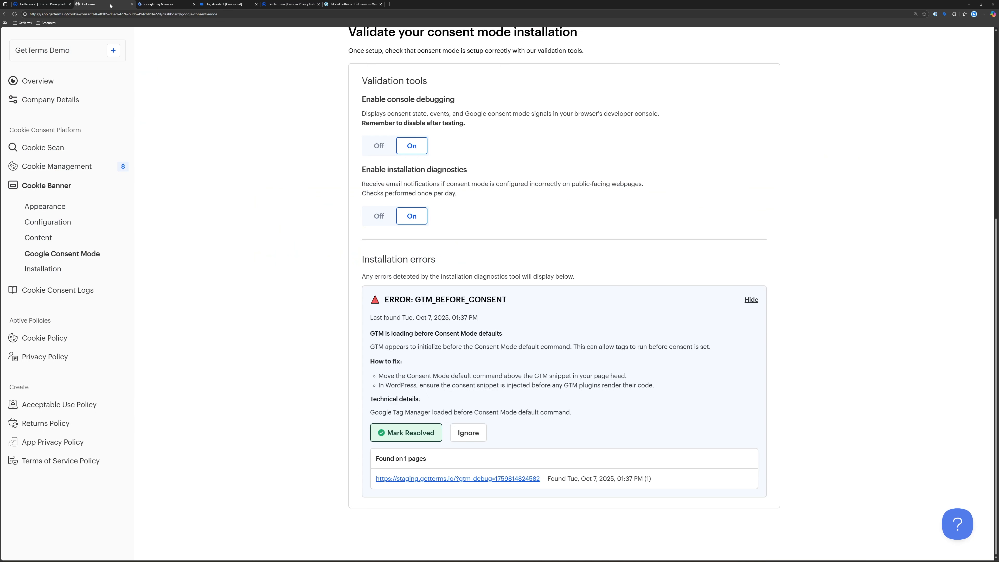
left_click(406, 435)
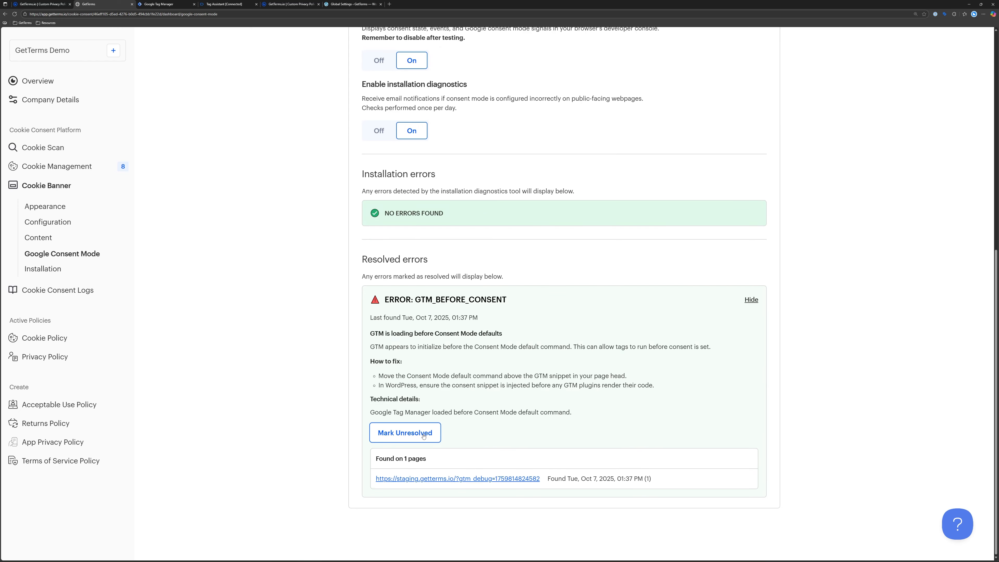
left_click(424, 437)
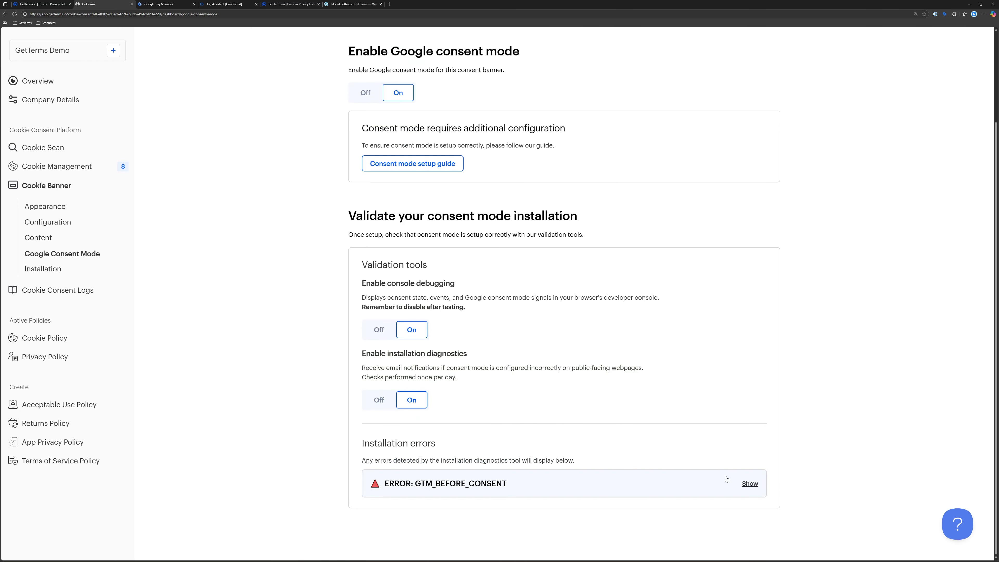
Ignore the GTM_BEFORE_CONSENT installation error and turn off console debugging.
left_click(749, 483)
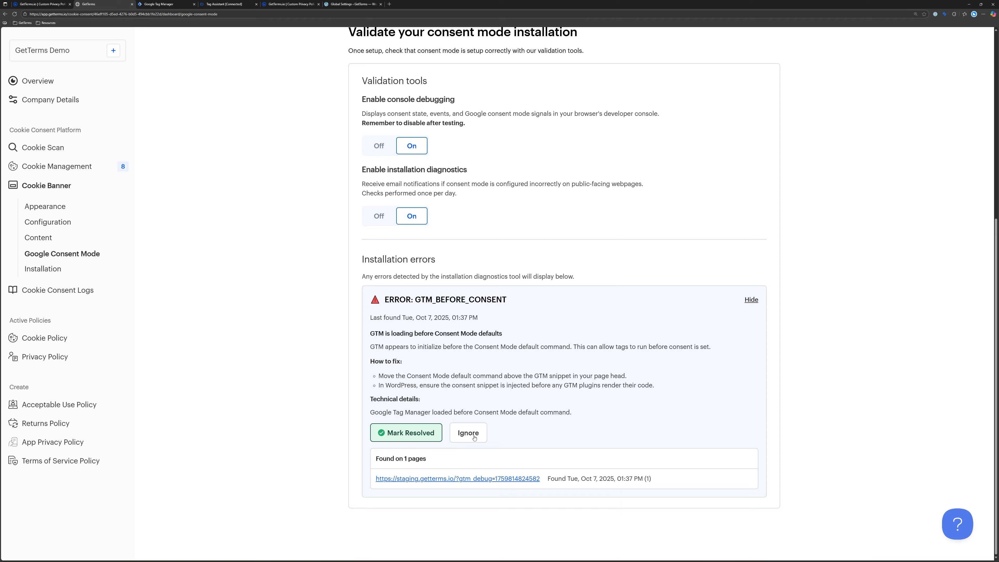
left_click(474, 437)
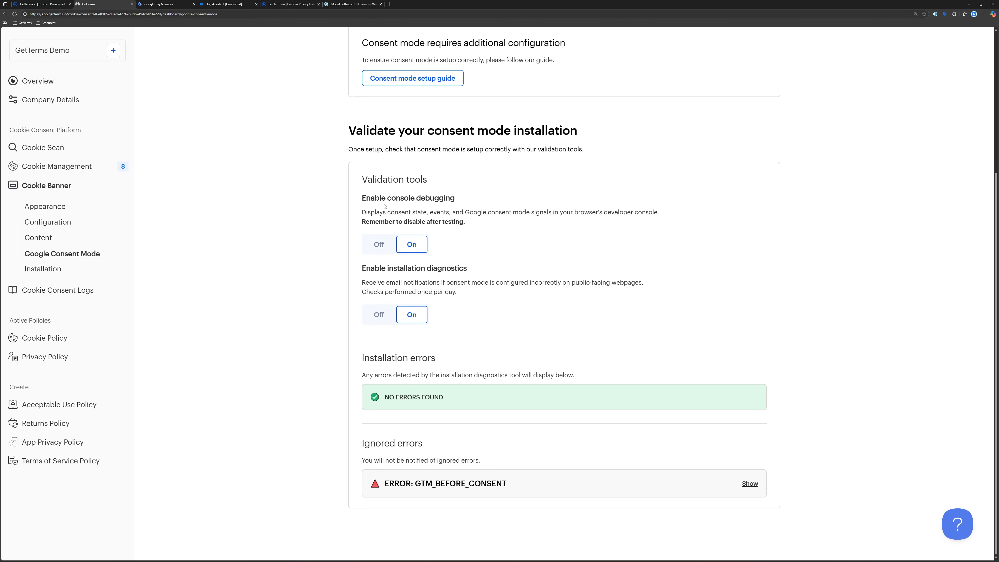
left_click(389, 242)
Switch to Google Tag Manager, submit the workspace changes, and publish them to the Live environment as a new version.
left_click(162, 4)
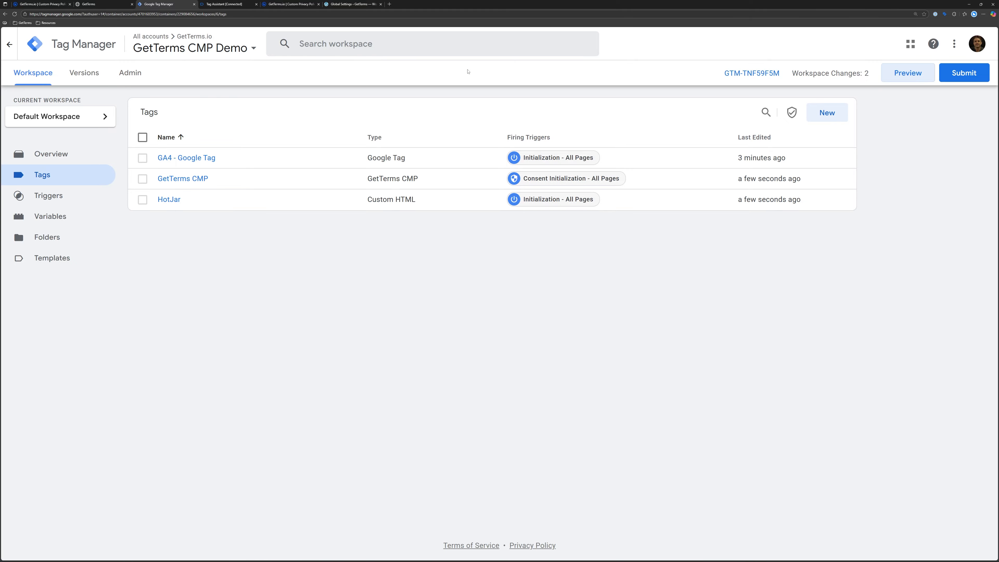
left_click(964, 73)
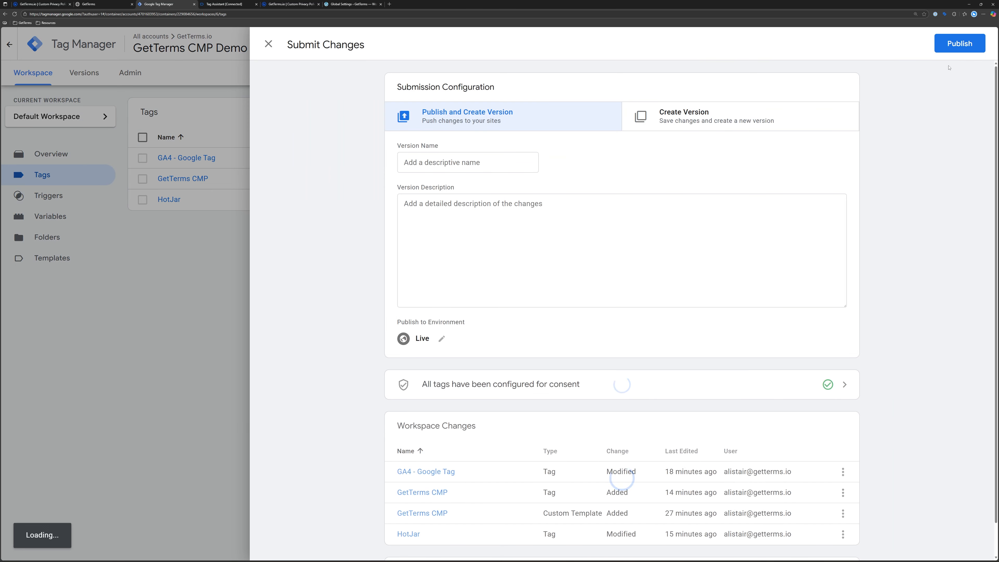
left_click(960, 44)
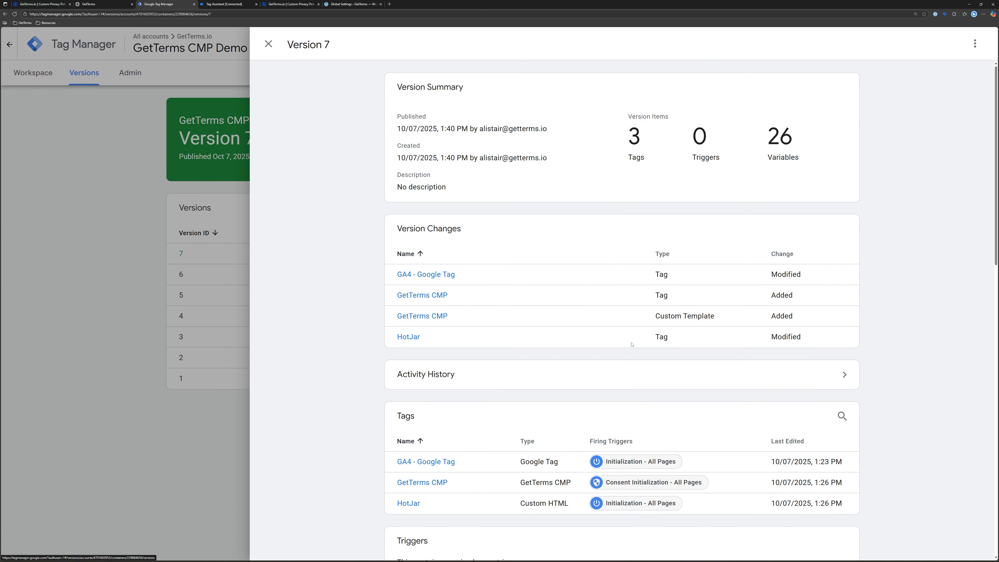